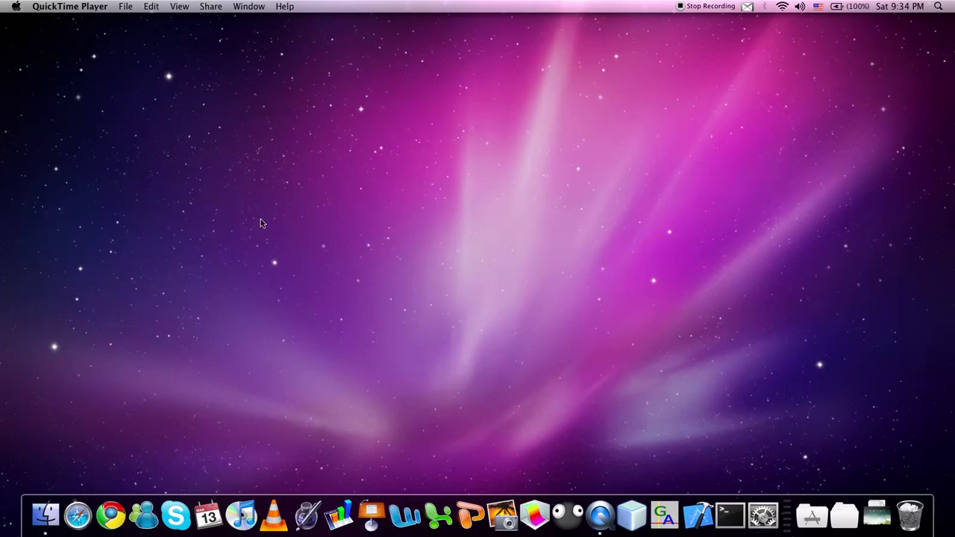
Launch Chrome from the Dock, reposition its window, and look through its menus without choosing anything.
click(113, 513)
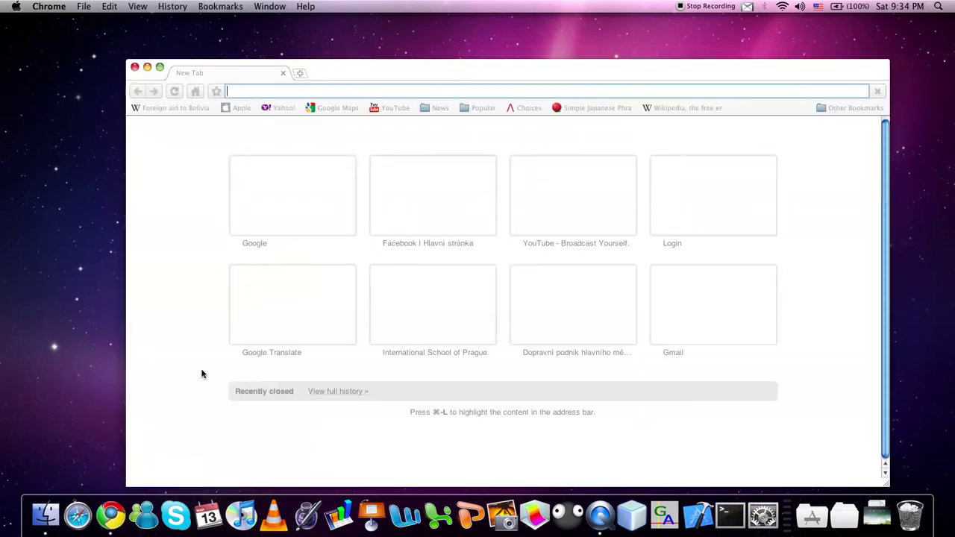
drag(416, 63, 396, 58)
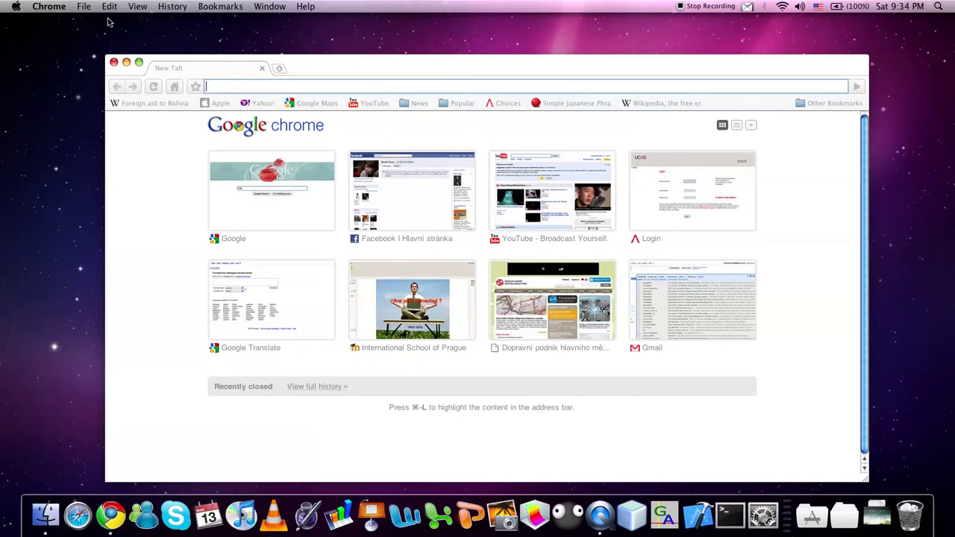
click(85, 7)
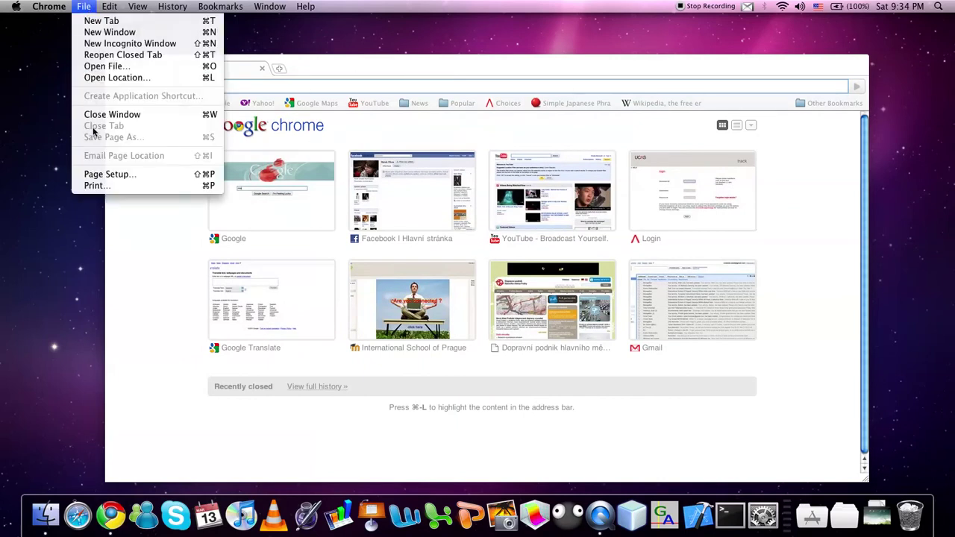
mouse_move(57, 8)
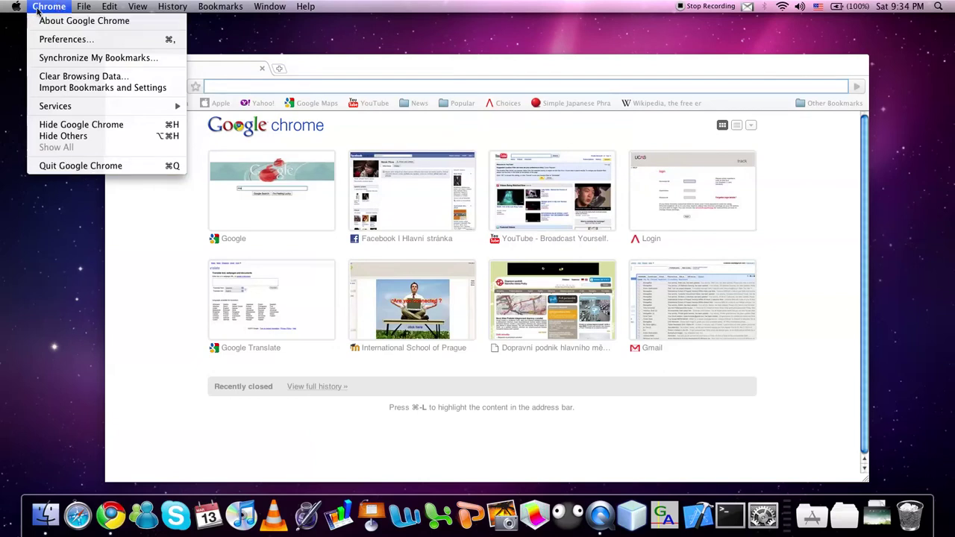
click(48, 7)
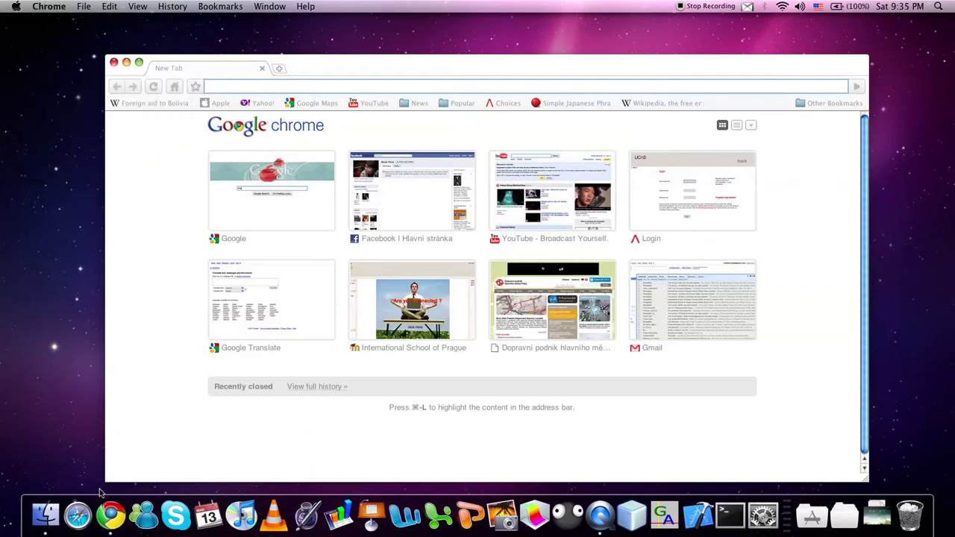
Check Chrome's Dock quick actions, nudge the window, then quit Chrome entirely with Cmd-Q.
right_click(111, 515)
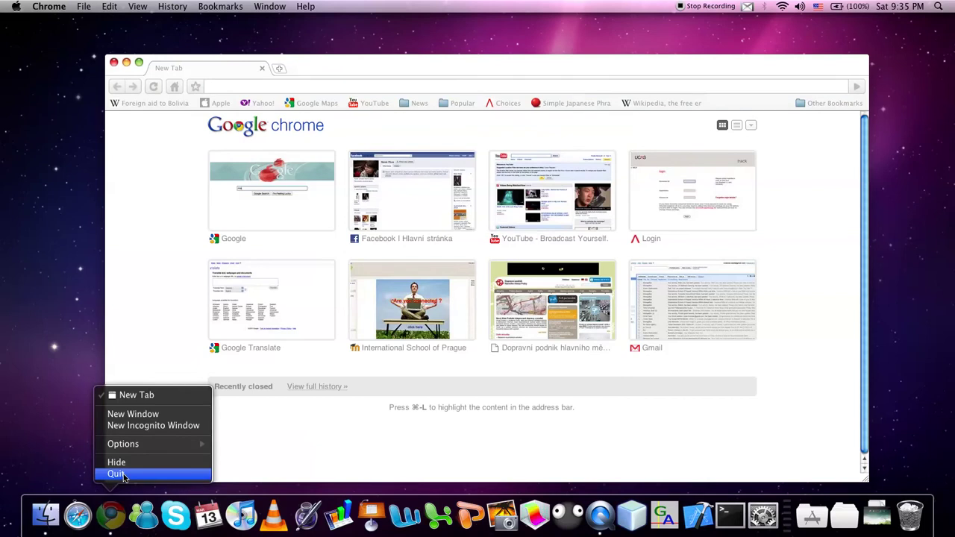
click(307, 465)
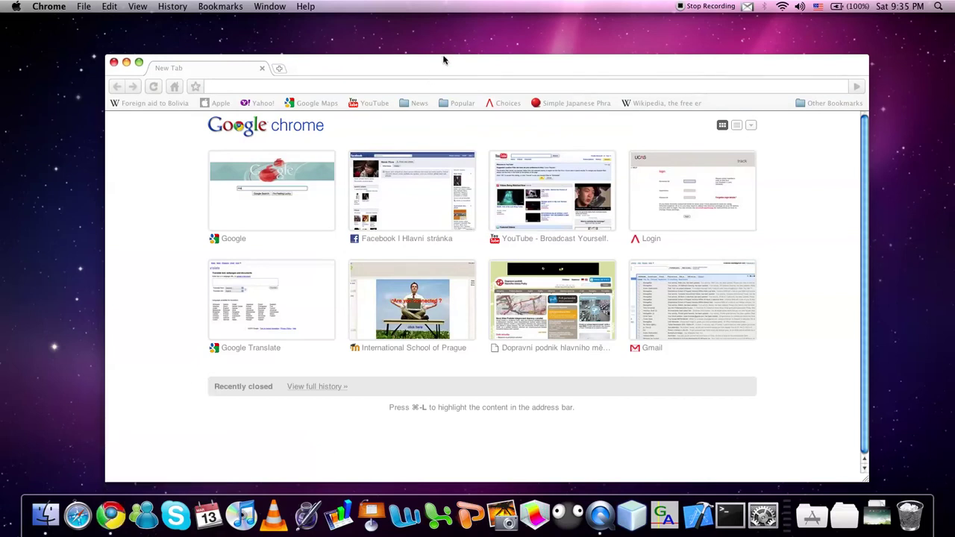
drag(443, 59, 440, 55)
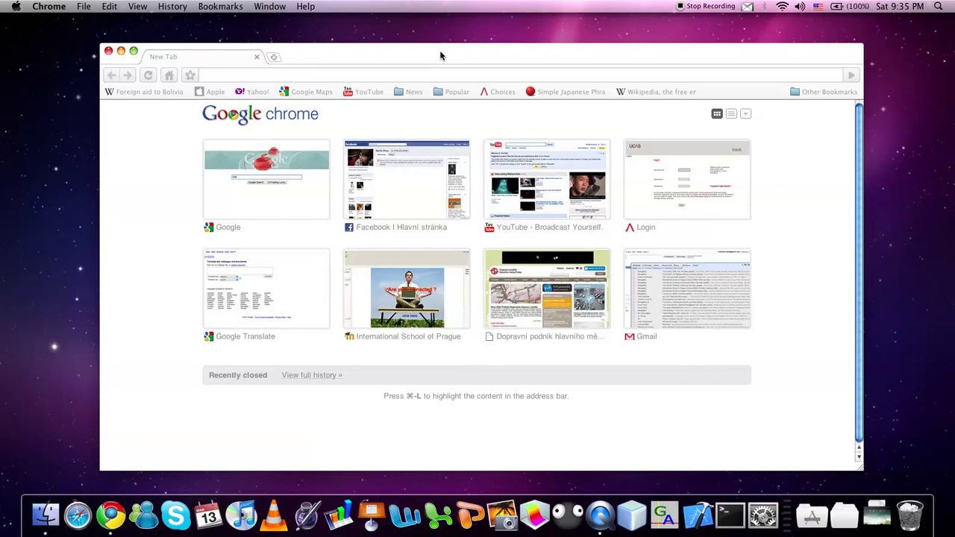
key(super+q)
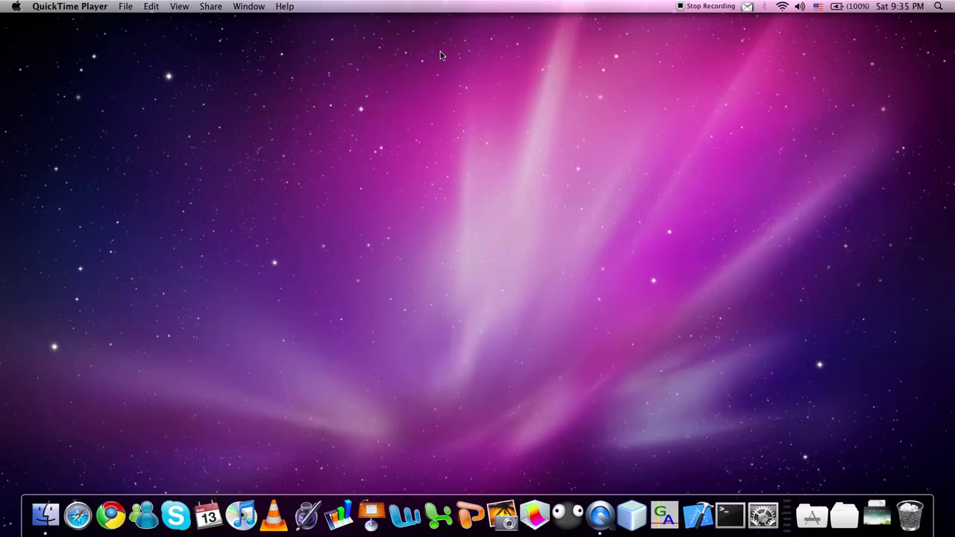
Relaunch Chrome and close its window with Cmd-W, leaving the app running.
click(110, 515)
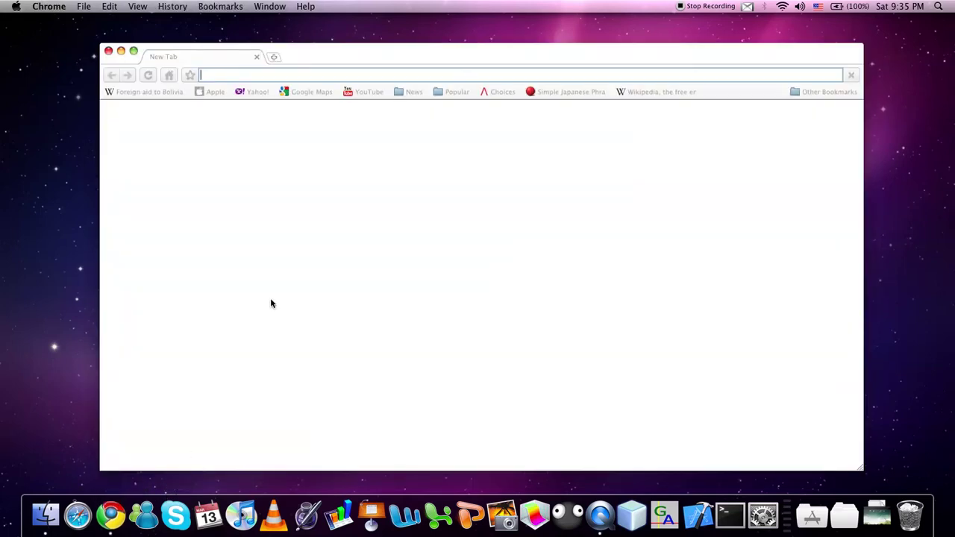
drag(469, 55, 450, 41)
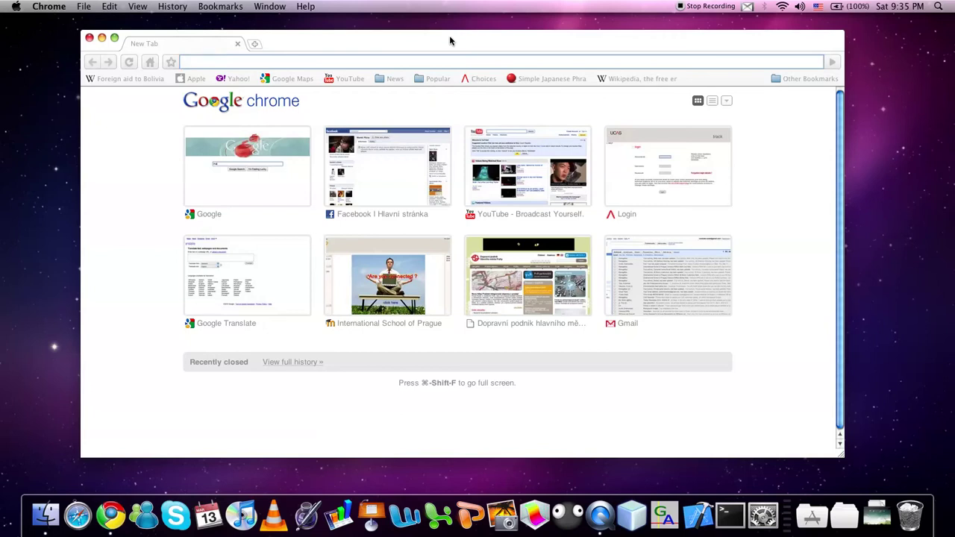
key(super+w)
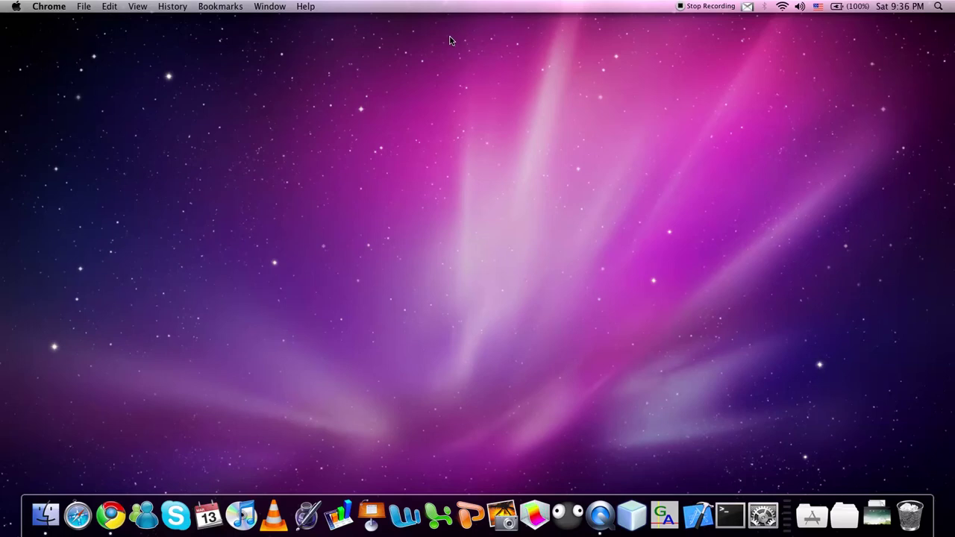
Open a new Chrome window with Cmd-N, minimise it with Cmd-M, and restore it from the Dock.
key(super+n)
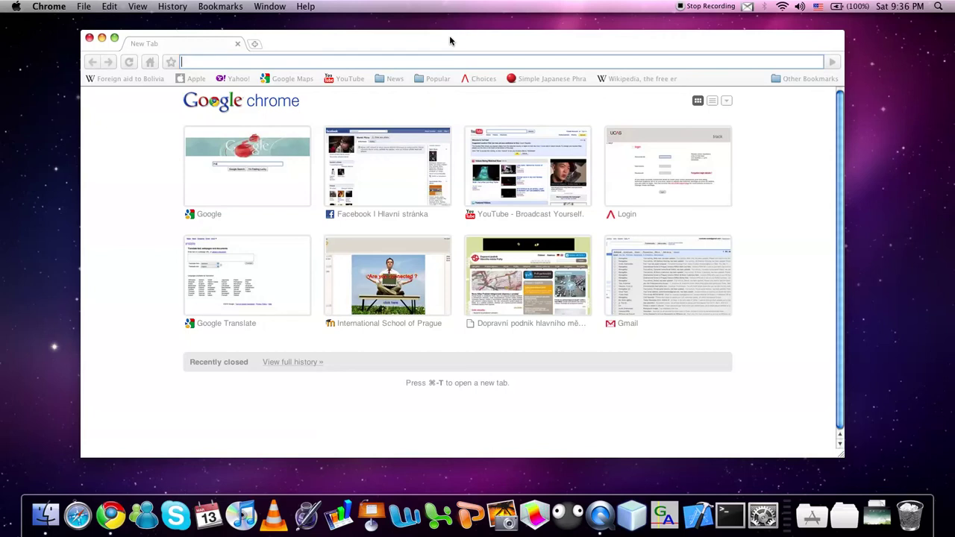
key(super+m)
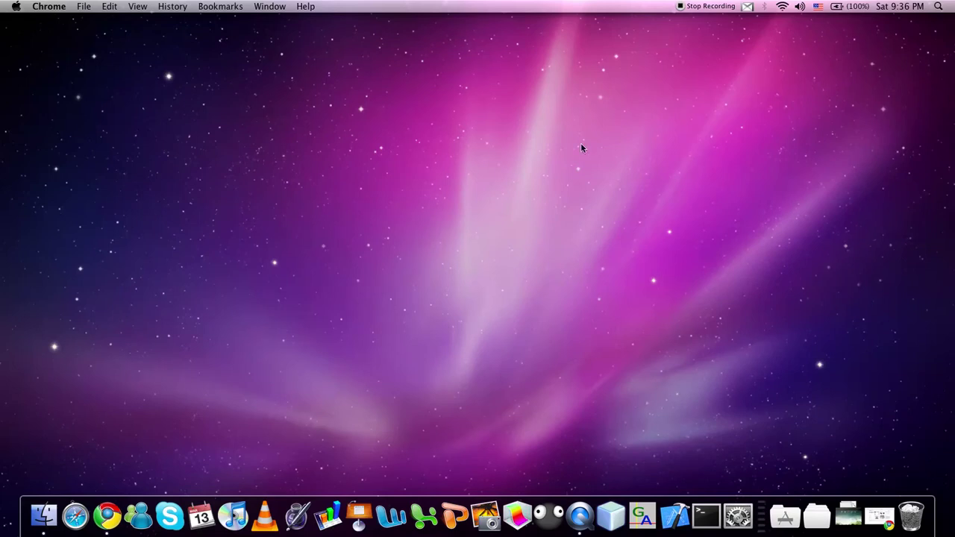
click(879, 522)
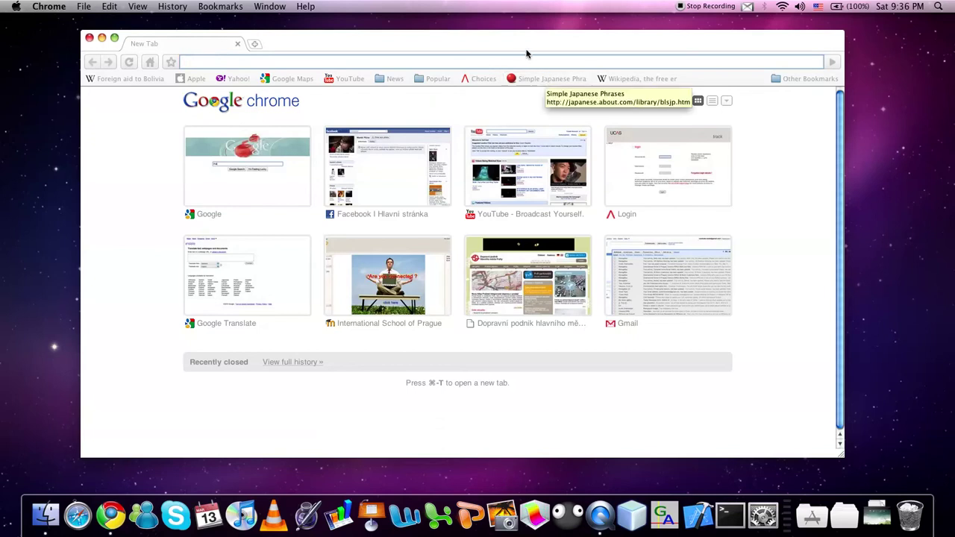
Open the Wikipedia bookmark and search the page for 'wikiped' with Cmd-F.
drag(526, 51, 528, 46)
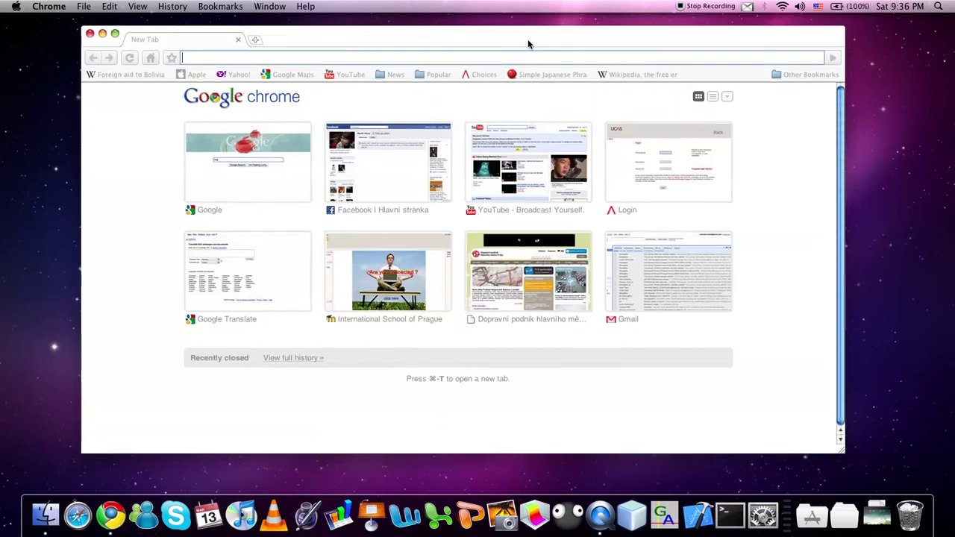
click(637, 74)
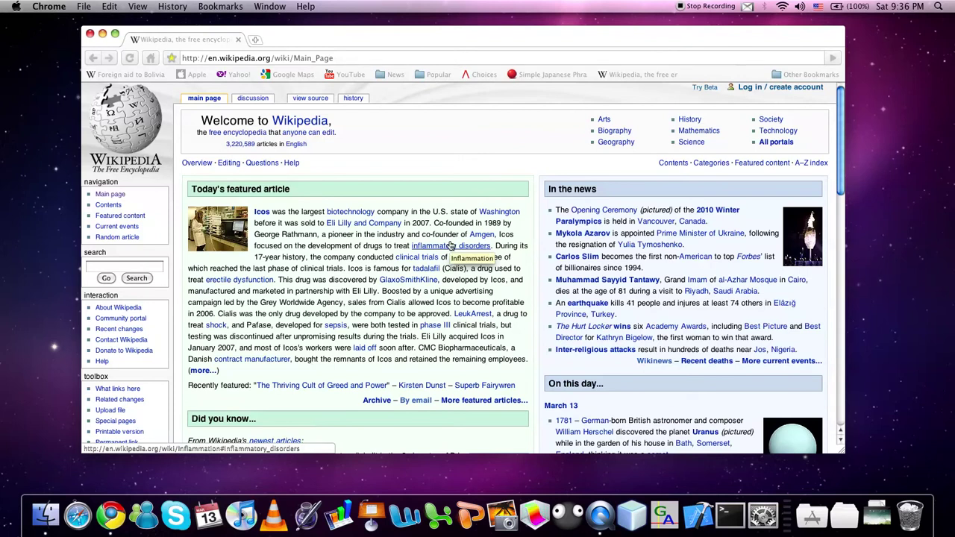
key(super+f)
text(w)
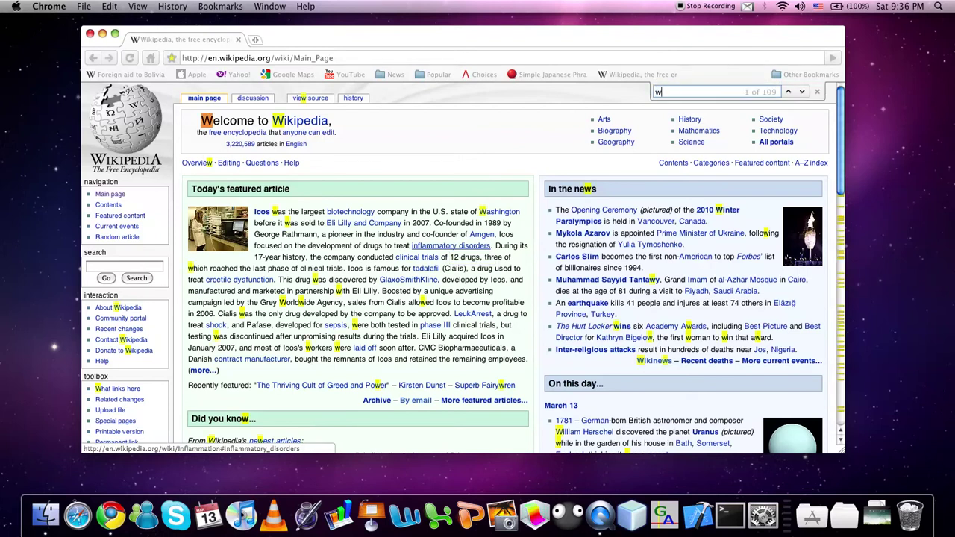
text(i)
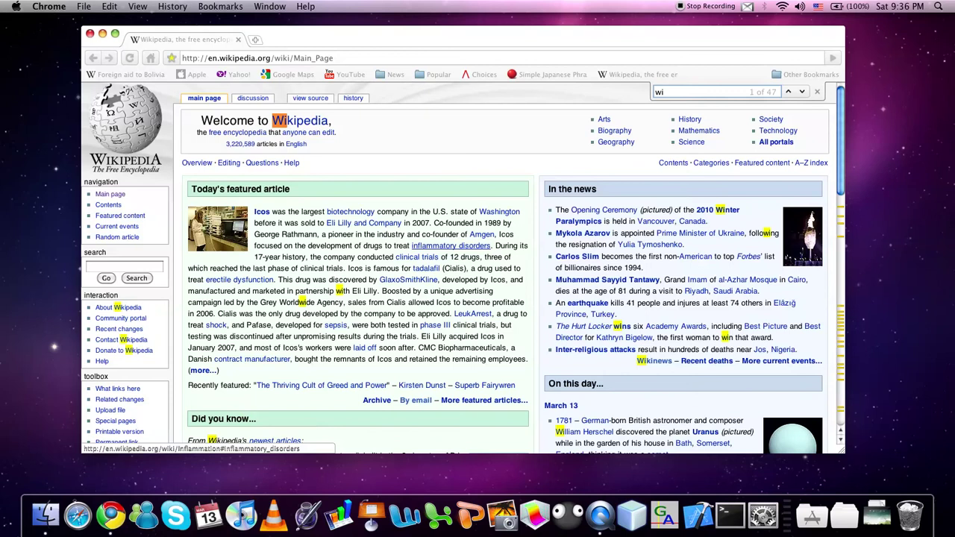
text(kipedae)
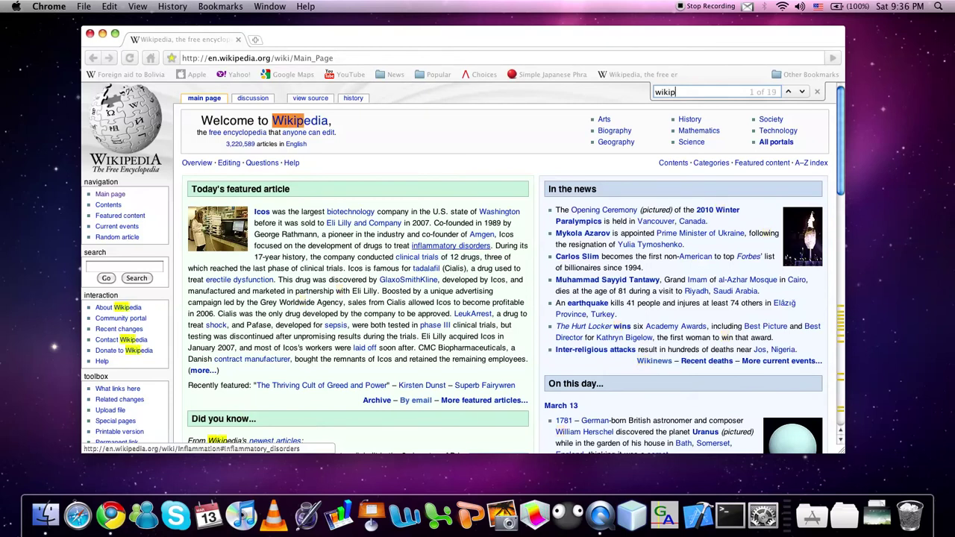
key(BackSpace)
key(BackSpace)
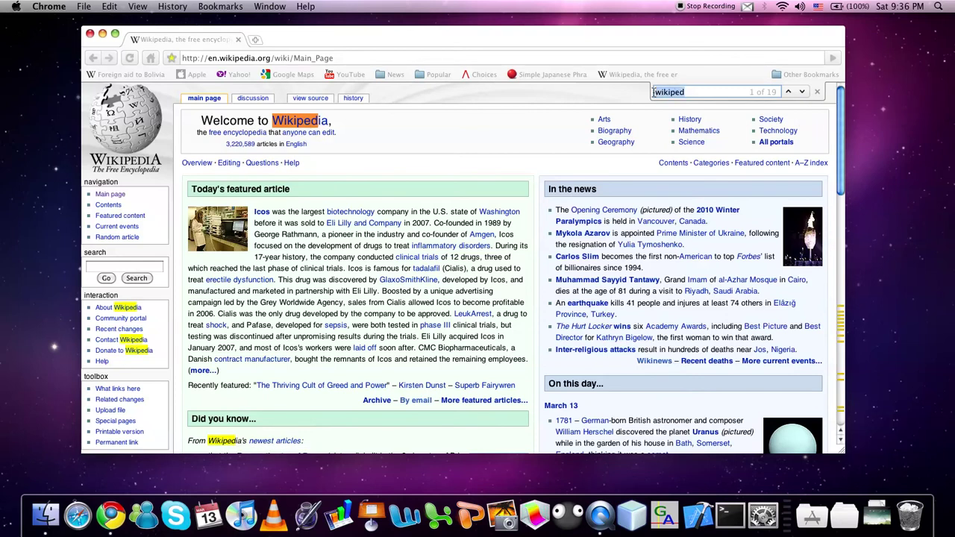
Step forward through the 19 'wikiped' matches to match 11 of 19.
click(802, 92)
click(801, 92)
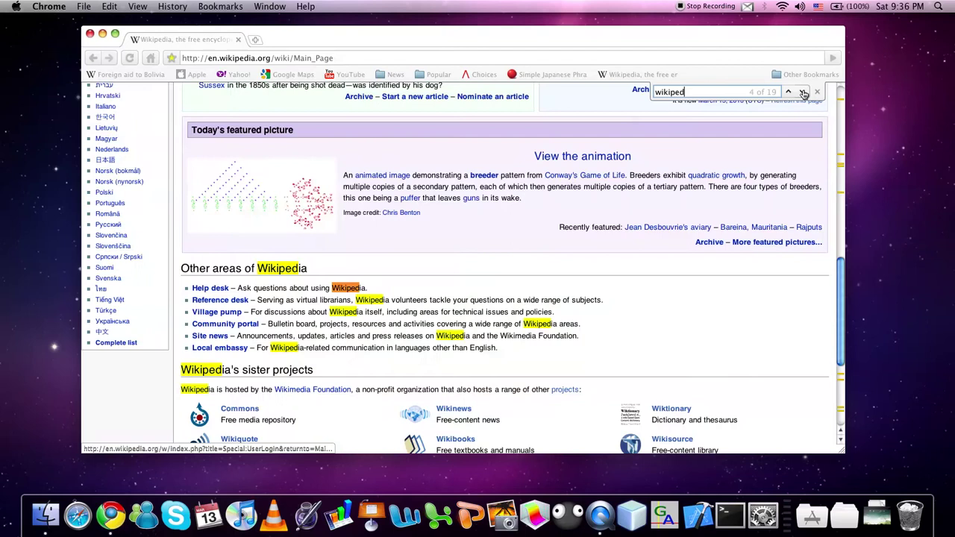
click(802, 92)
click(802, 92)
click(802, 92)
click(802, 92)
click(802, 92)
click(802, 92)
click(803, 92)
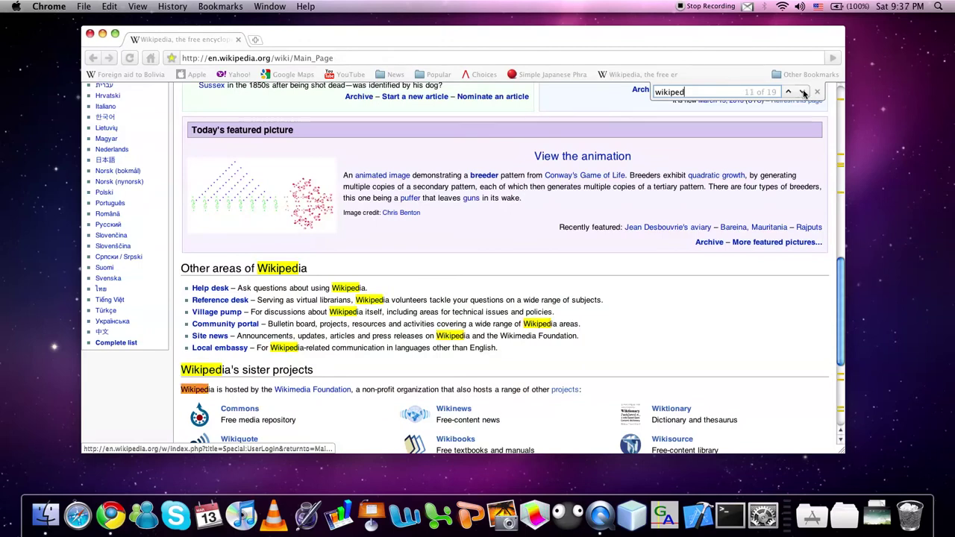
Close the Wikipedia Chrome window with Cmd-W, keeping Chrome running.
key(super+w)
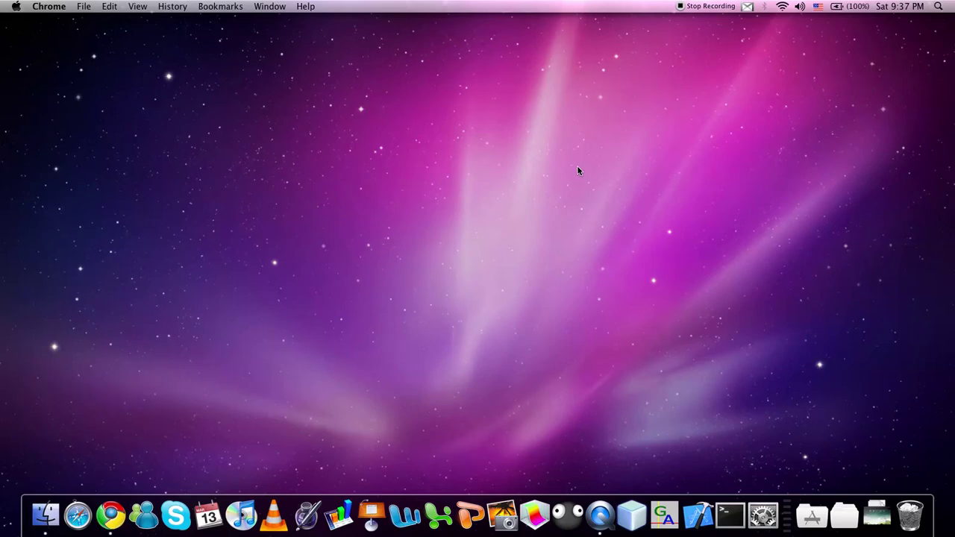
Start a blank Pages document, then Cmd-Tab through running apps past Finder to Google Chrome.
click(307, 517)
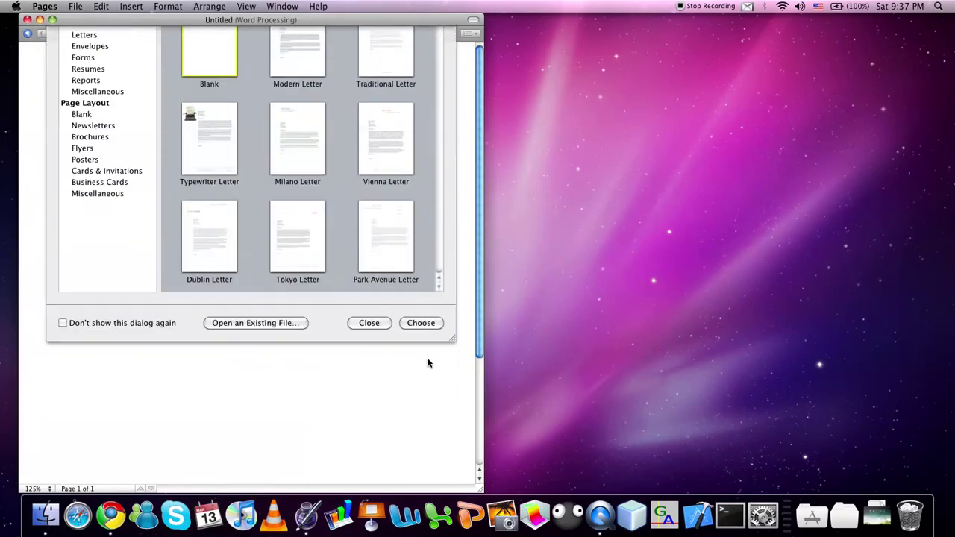
click(420, 381)
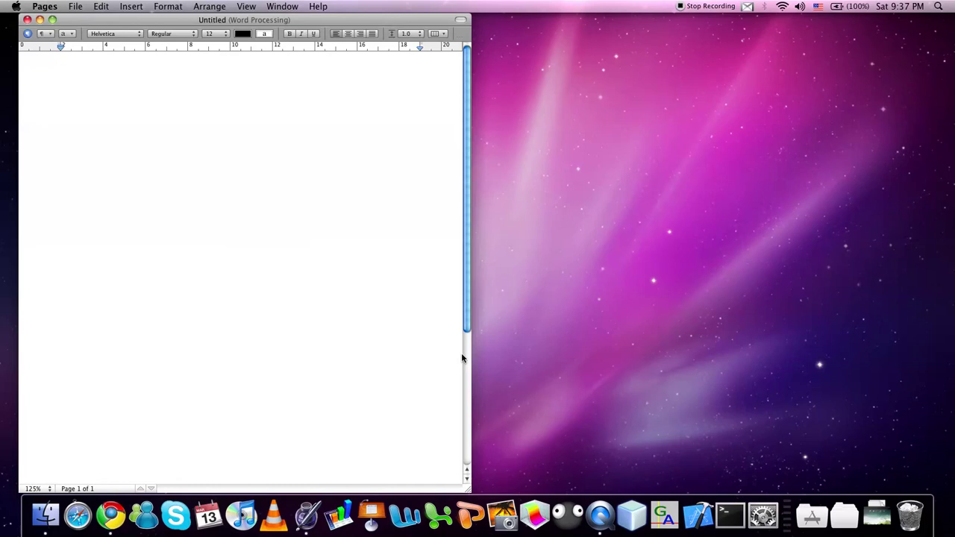
key(super+Tab)
key(super+Tab)
key(super+Tab)
key(super+Tab)
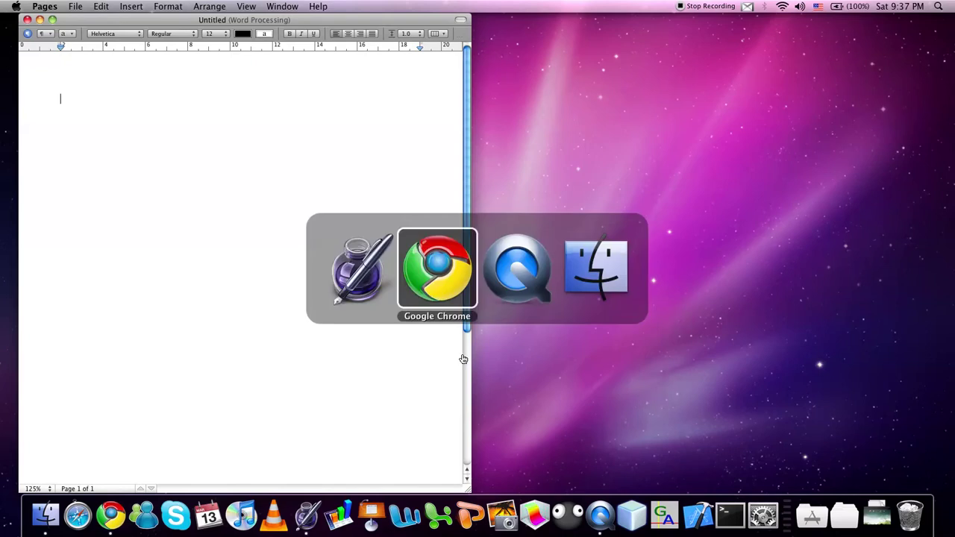
key(super+Tab)
key(super+Tab)
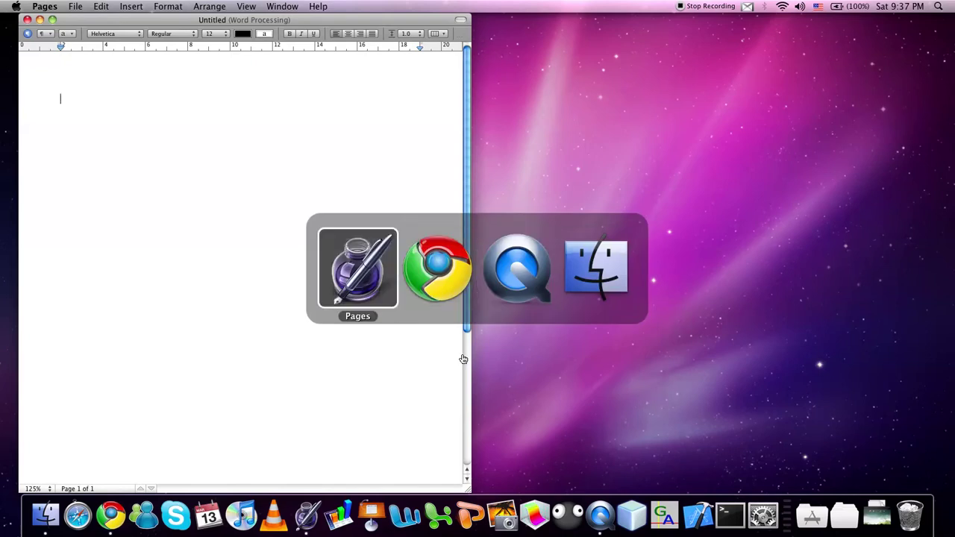
key(super+Tab)
key(super+Tab)
key(super+Tab)
key(super+Tab)
key(super+Tab)
key(super+Tab)
key(super+Tab)
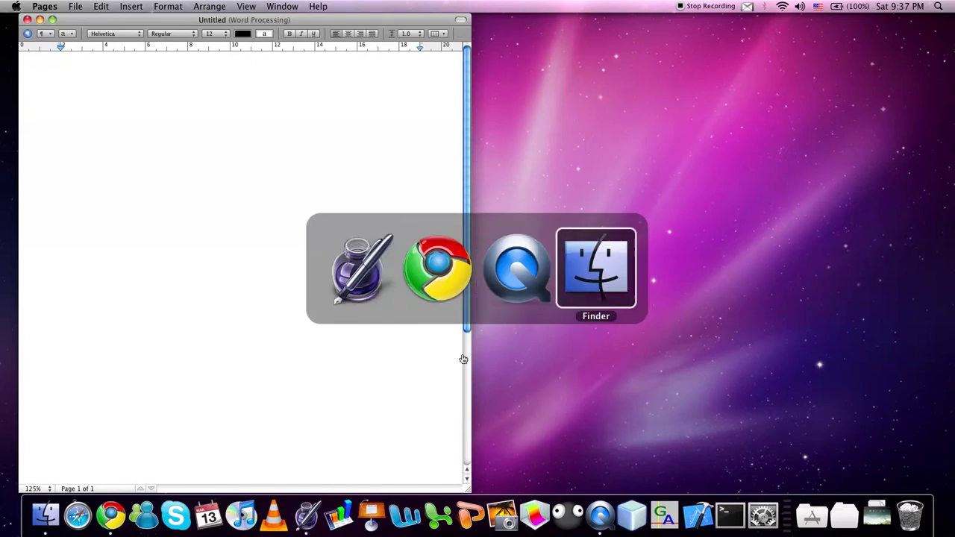
key(super+Tab)
key(super+Tab)
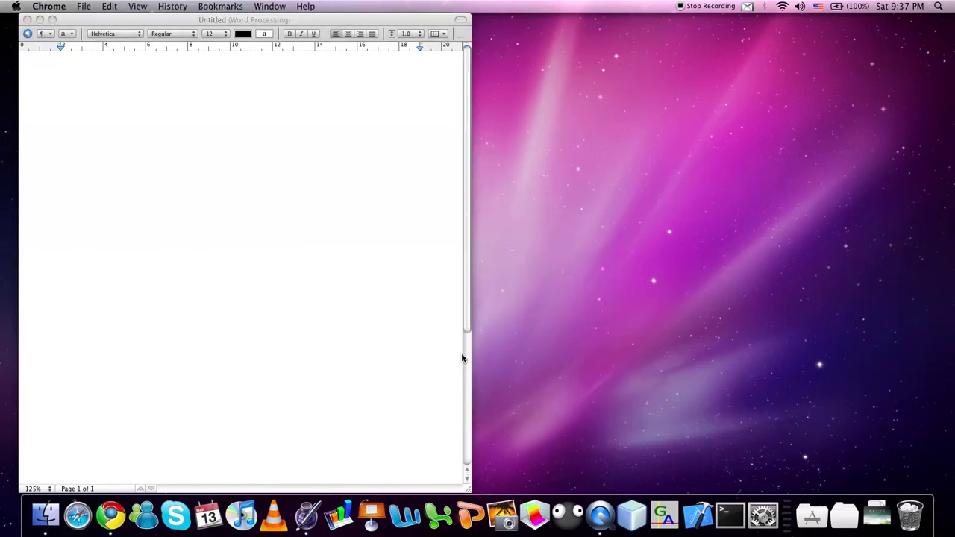
key(super+Tab)
key(super+Tab)
key(super+Tab)
key(super+Tab)
key(super+Tab)
key(super+Tab)
key(super+Tab)
key(super+Tab)
Bring Chrome's window forward and open a Finder window of the home folder.
key(F9)
click(110, 515)
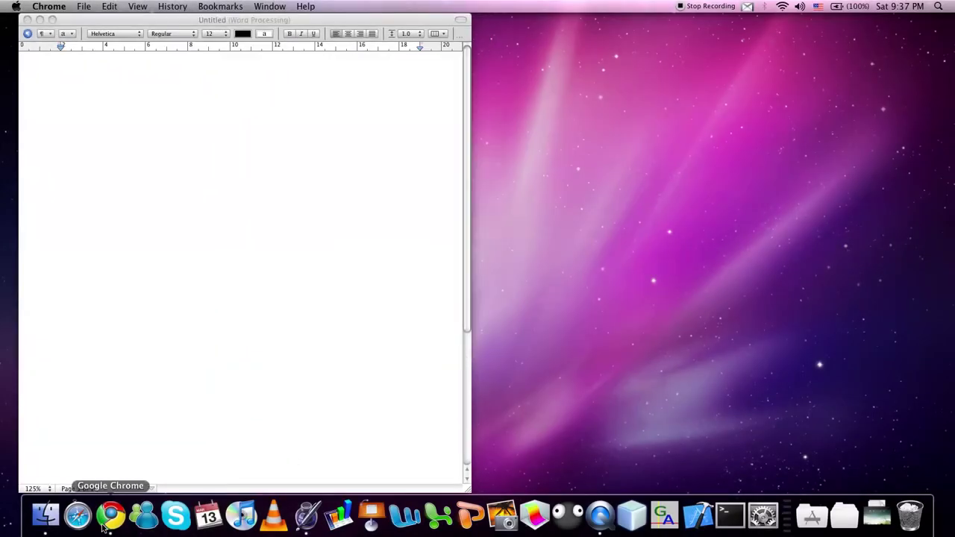
click(44, 515)
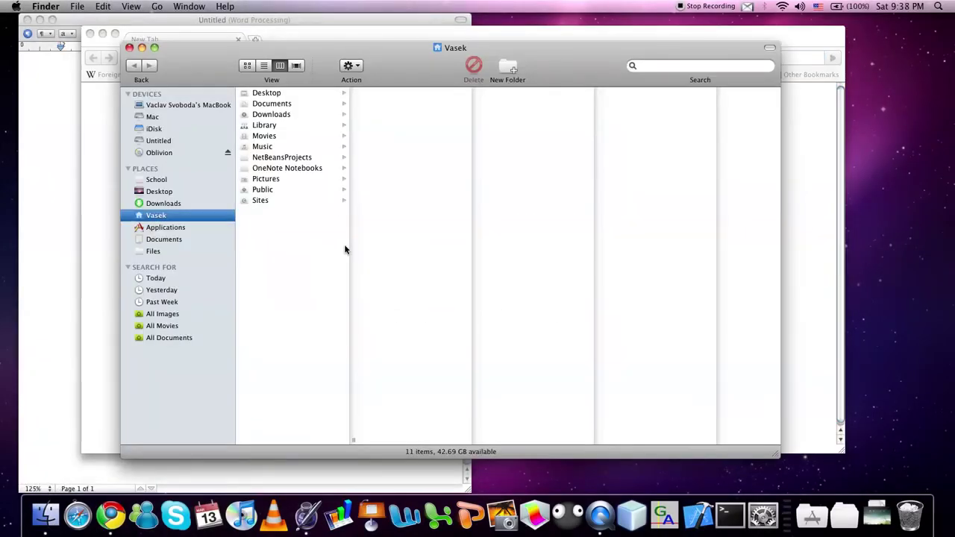
Use Exposé (F9) to front the Vasek folder, then the Chrome New Tab window.
key(F9)
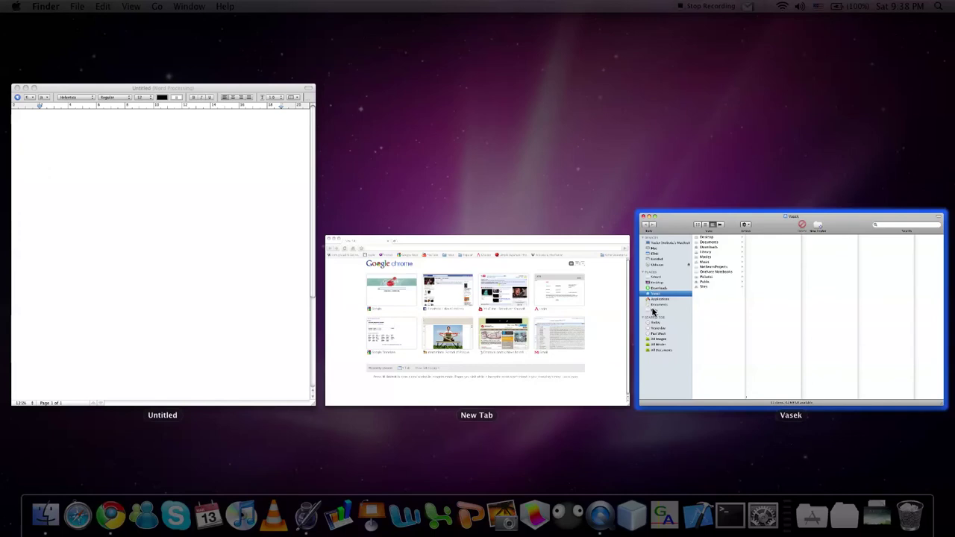
click(727, 329)
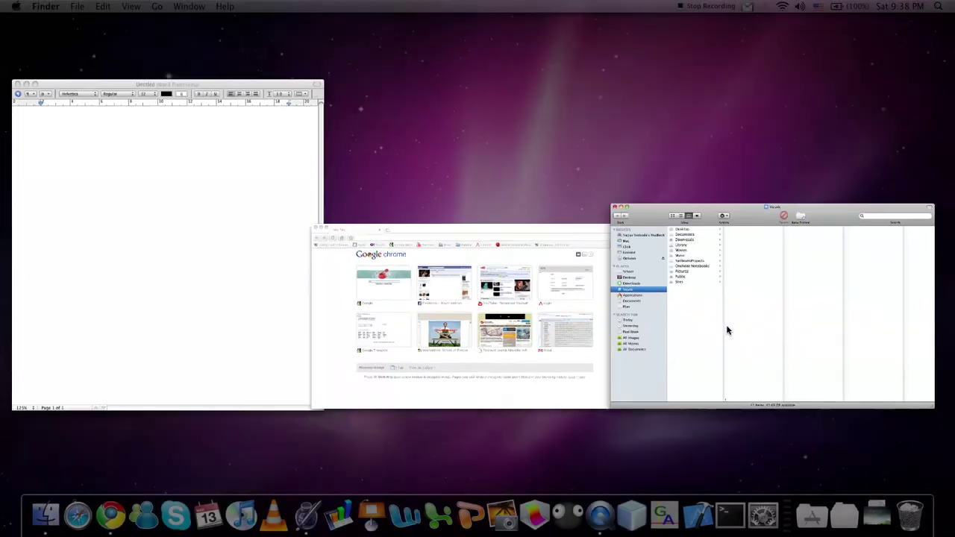
key(F9)
click(463, 298)
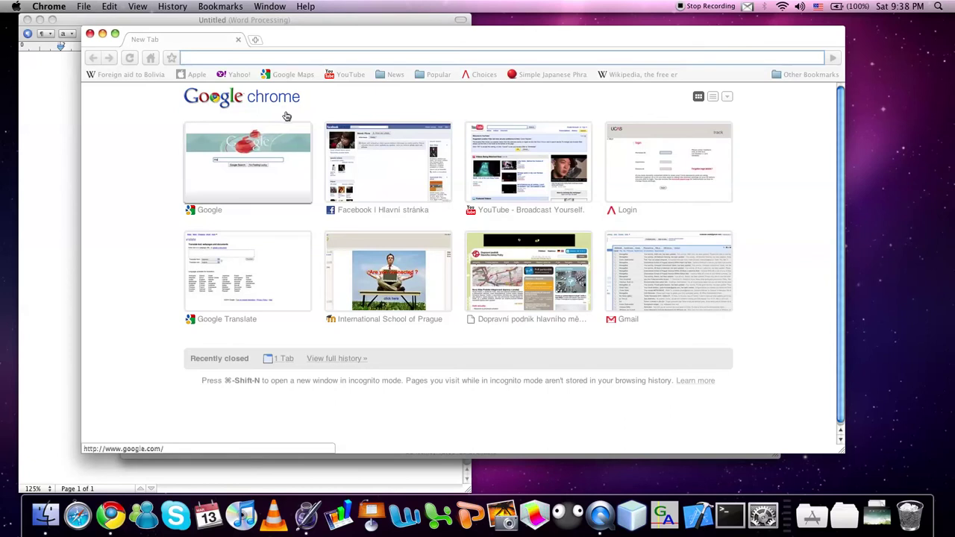
Keep Chrome's New Tab window in front of the untitled Pages document.
mouse_move(289, 114)
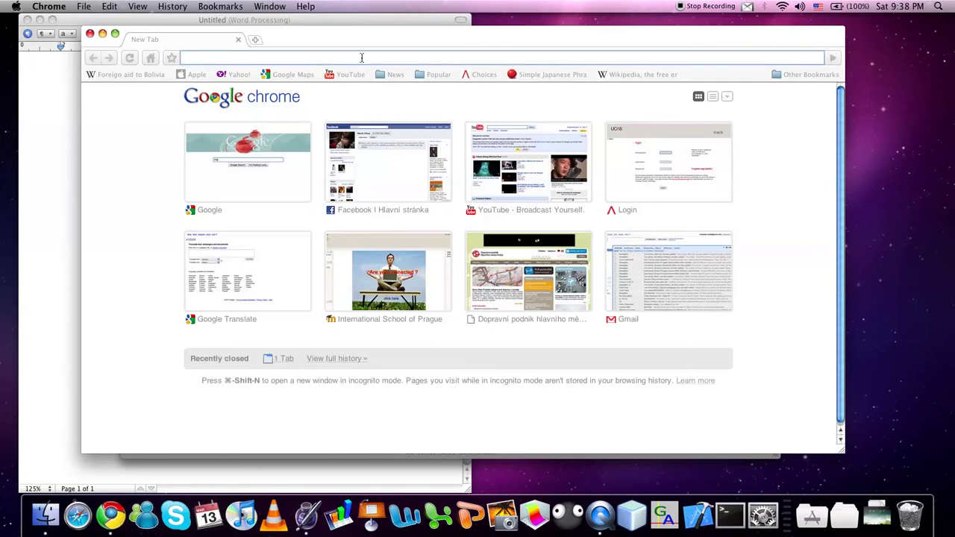
Open extra tabs with Cmd-T, close them down to one New Tab, and shift the window.
drag(371, 45, 382, 41)
key(super+t)
key(super+t)
key(super+t)
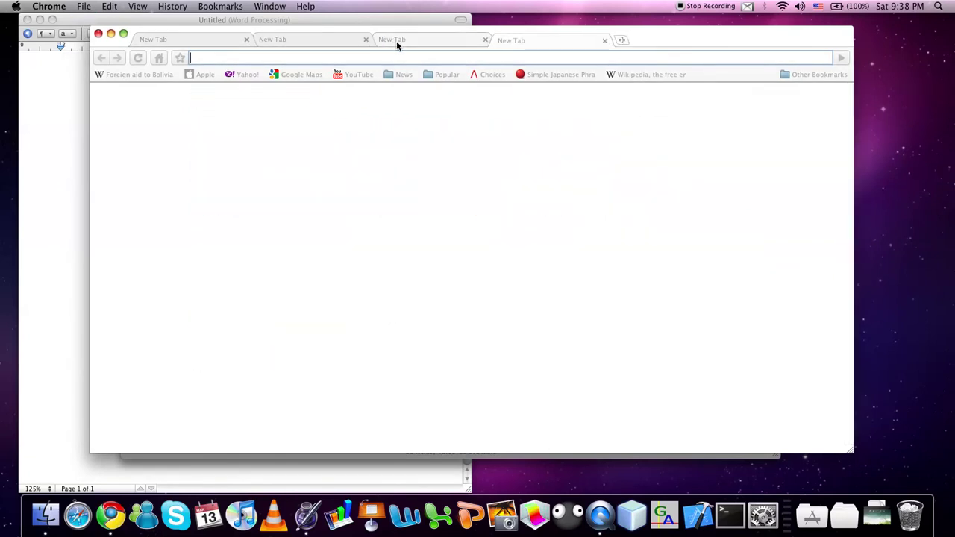
click(366, 39)
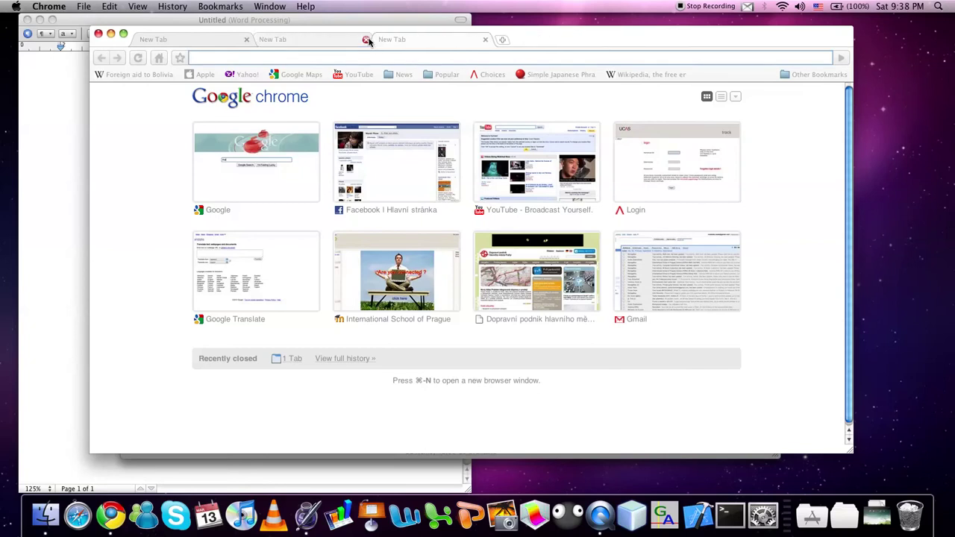
click(366, 39)
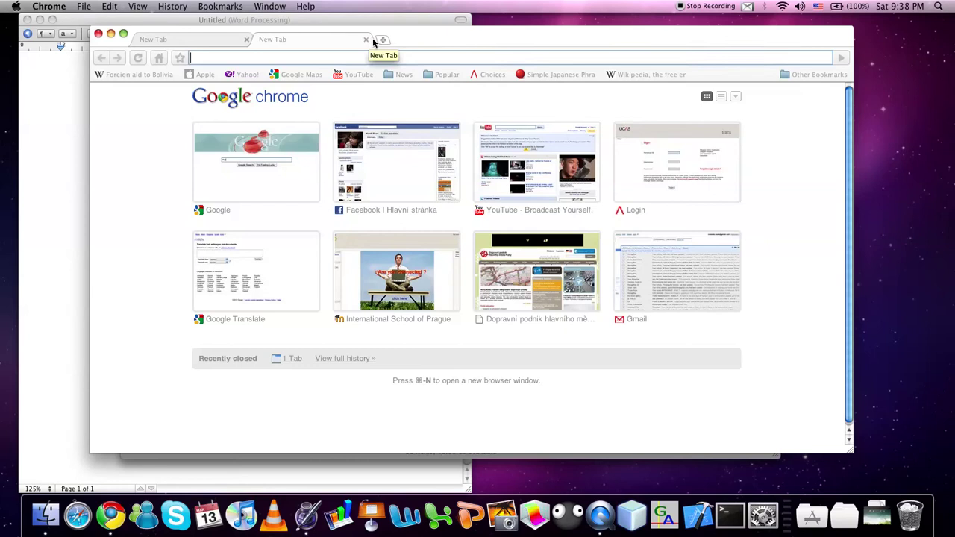
key(ctrl+shift+Tab)
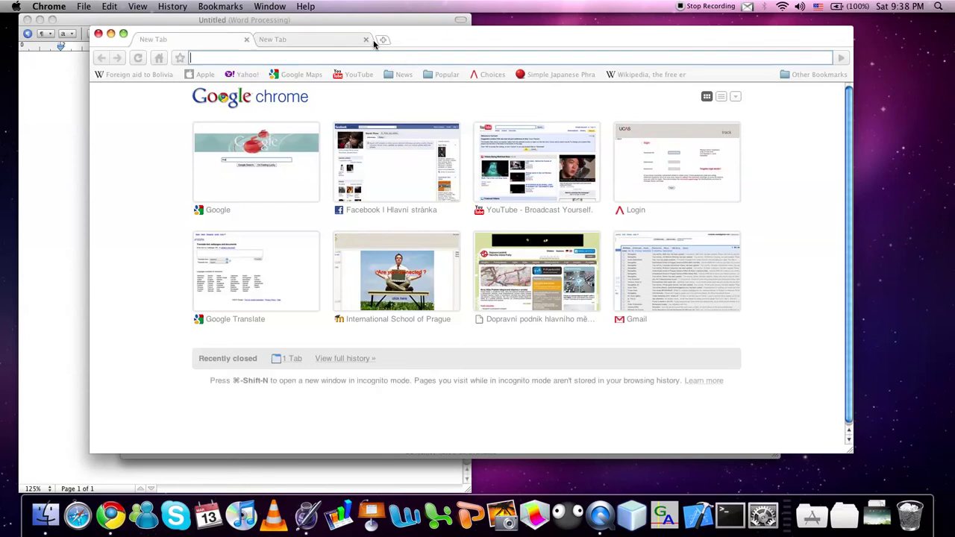
click(366, 40)
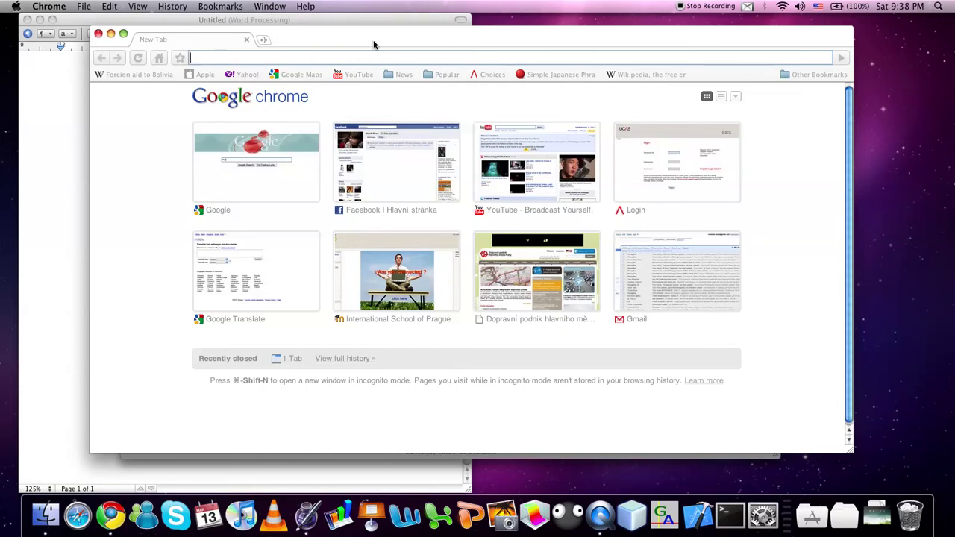
drag(373, 46, 352, 50)
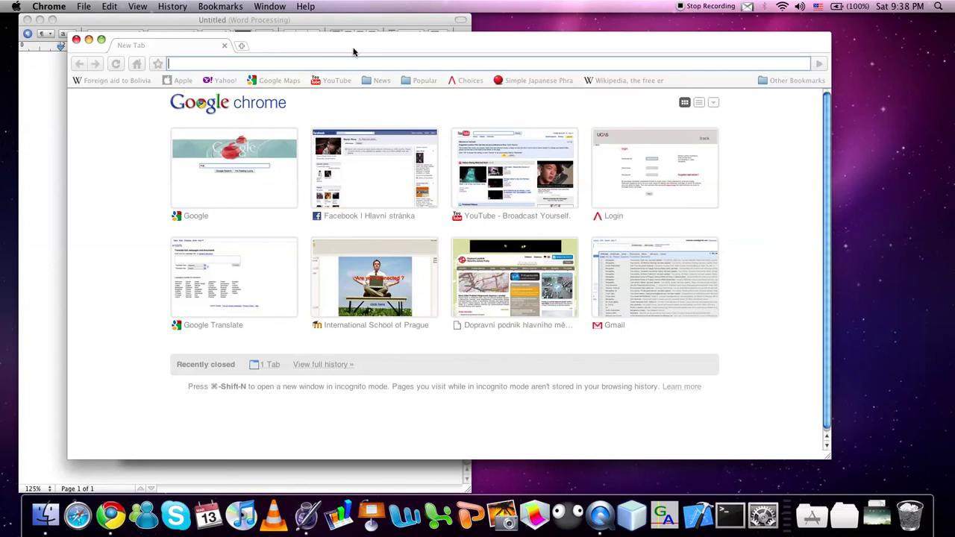
Open new Chrome windows, front the middle one via Exposé, and close the Chrome windows with Cmd-W.
key(super+n)
key(super+n)
key(F9)
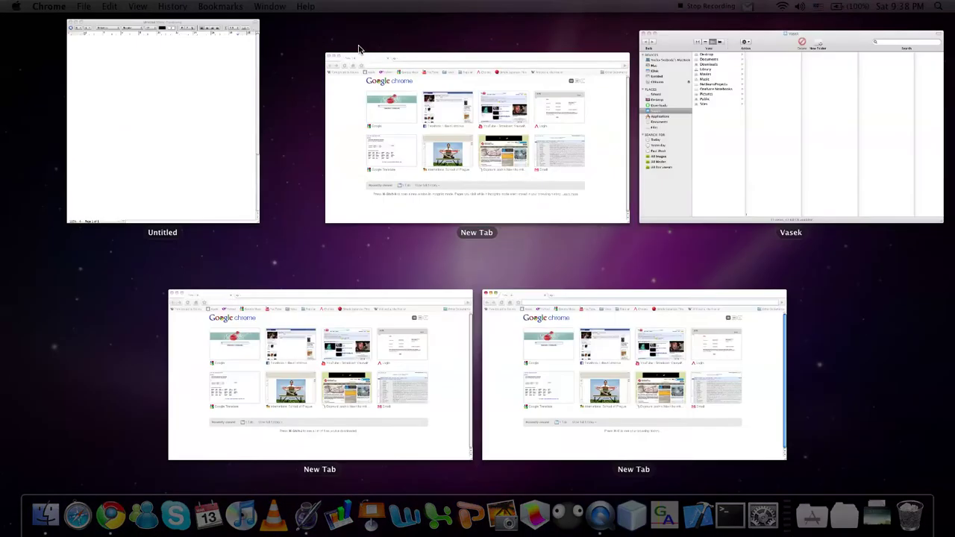
click(505, 148)
key(super+w)
key(super+w)
key(super+w)
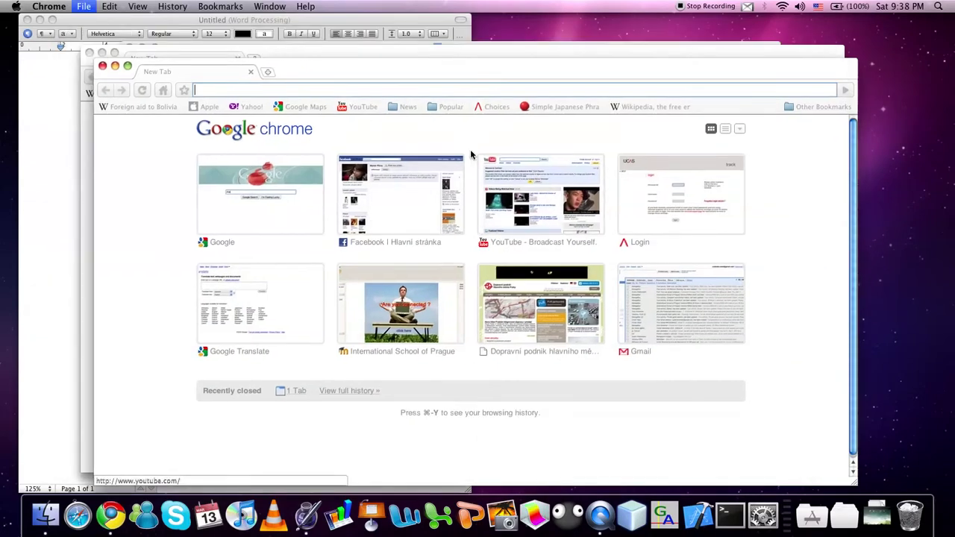
Close the Untitled Pages document and Vasek folder, then open and close a Finder search window.
click(28, 20)
click(128, 48)
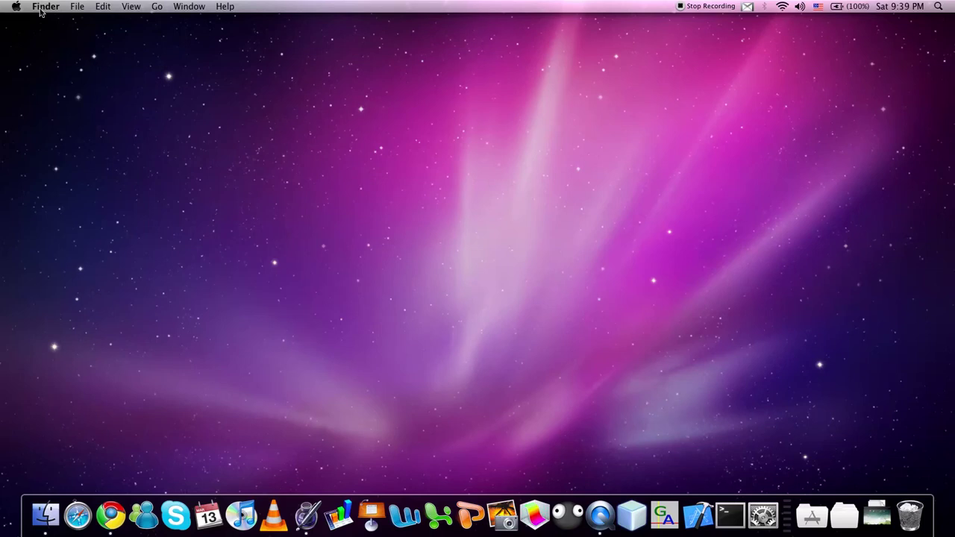
key(super+f)
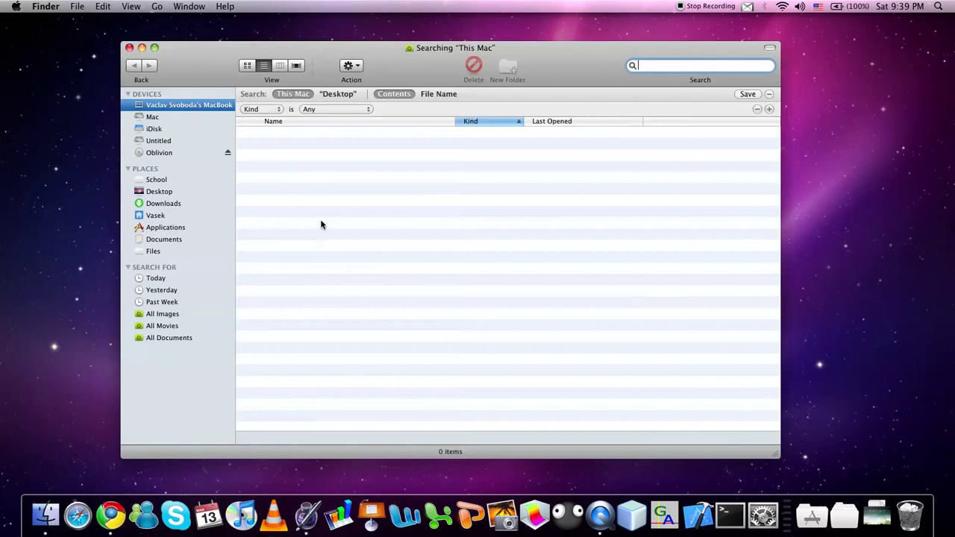
drag(557, 46, 550, 47)
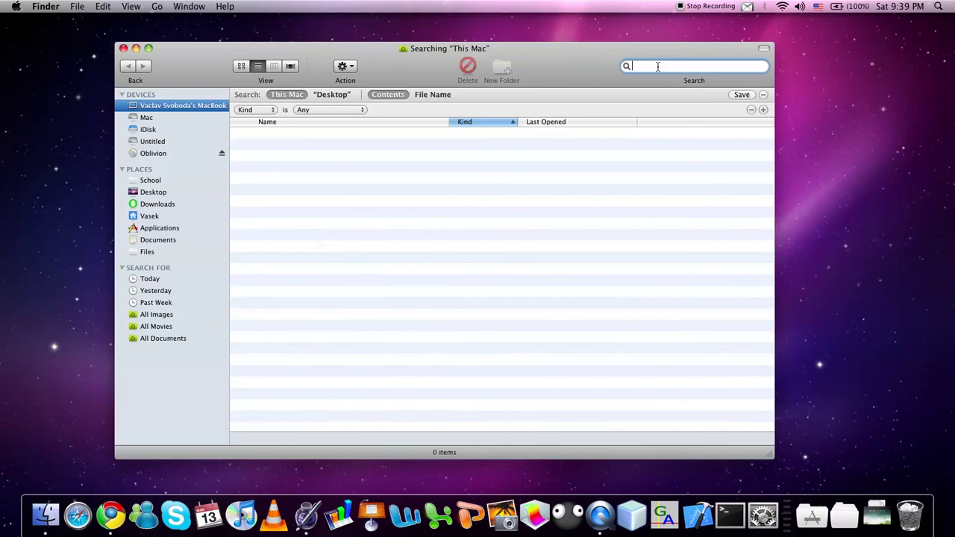
key(super+w)
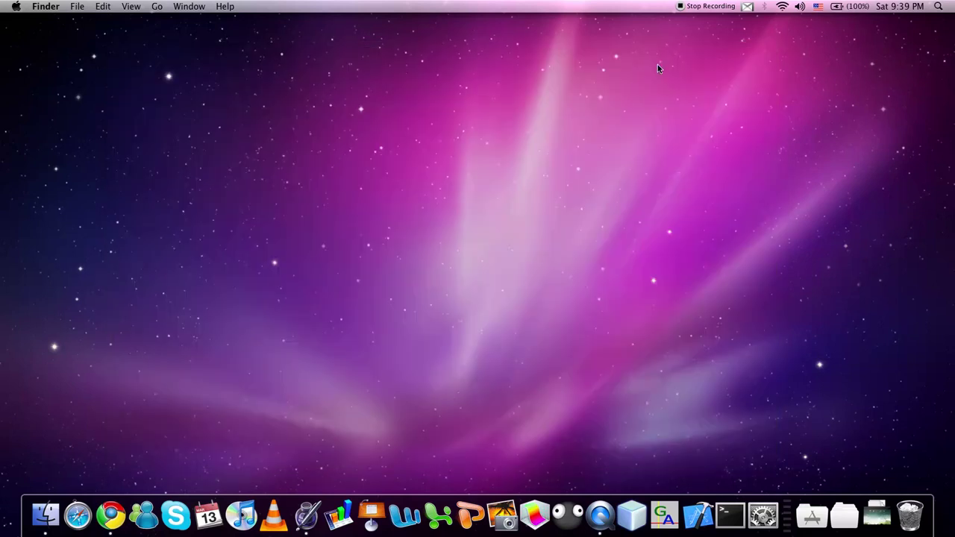
Start a new blank Pages document, then cancel both its Save (Cmd-S) and Print (Cmd-P) dialogs.
click(306, 515)
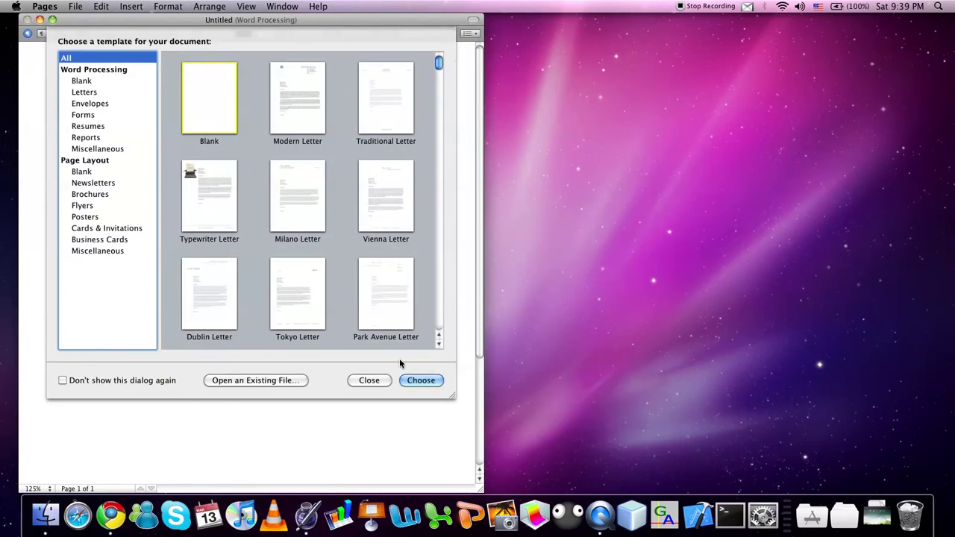
click(420, 380)
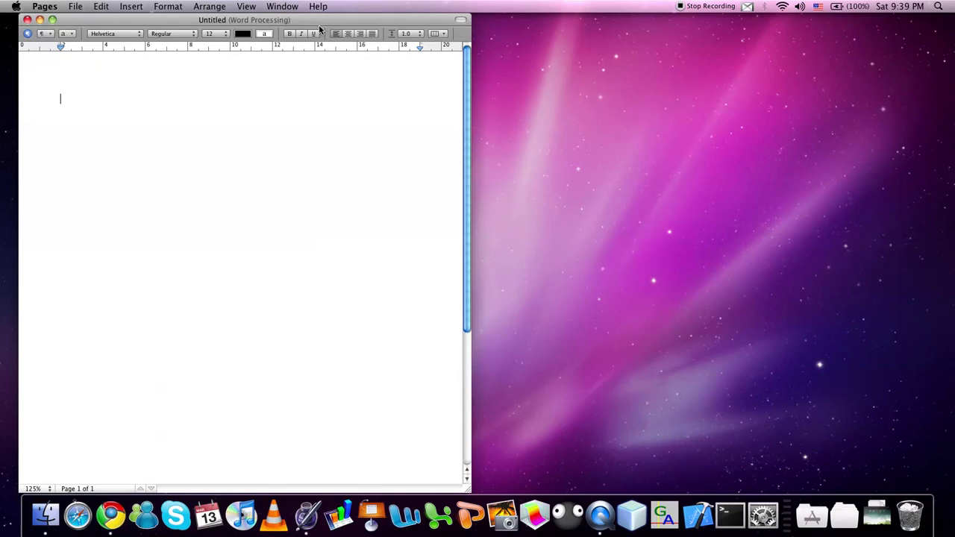
key(super+s)
click(320, 238)
key(super+p)
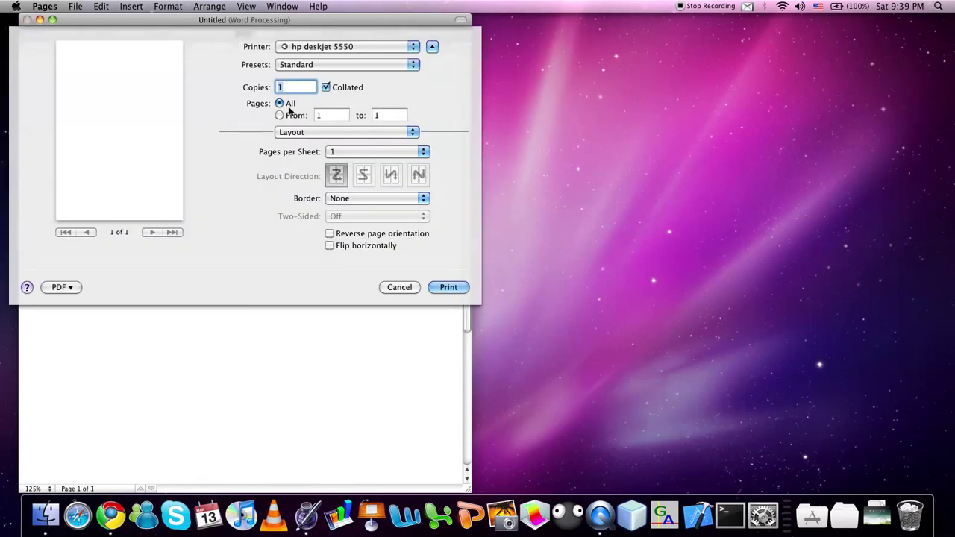
click(400, 291)
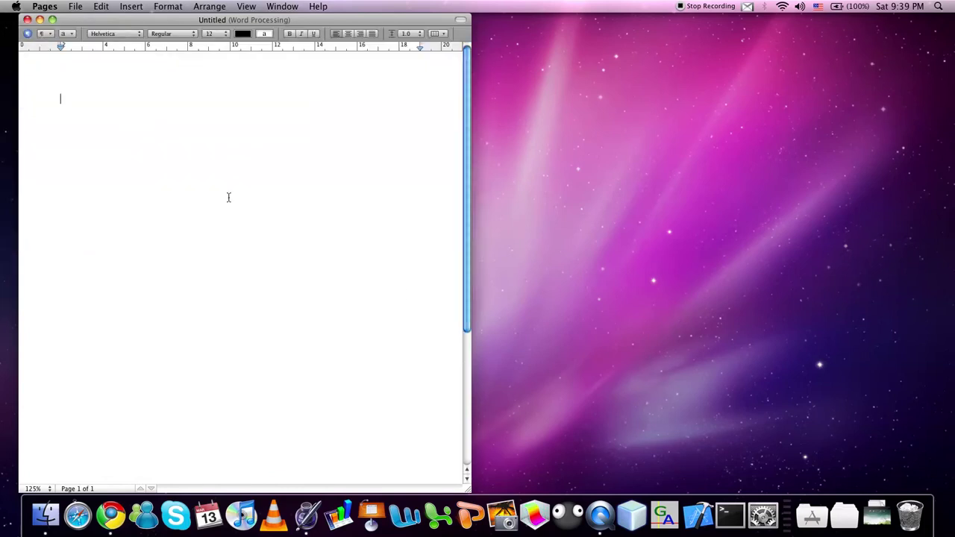
Close the blank document and move the two desktop screenshot files to the Trash.
key(super+w)
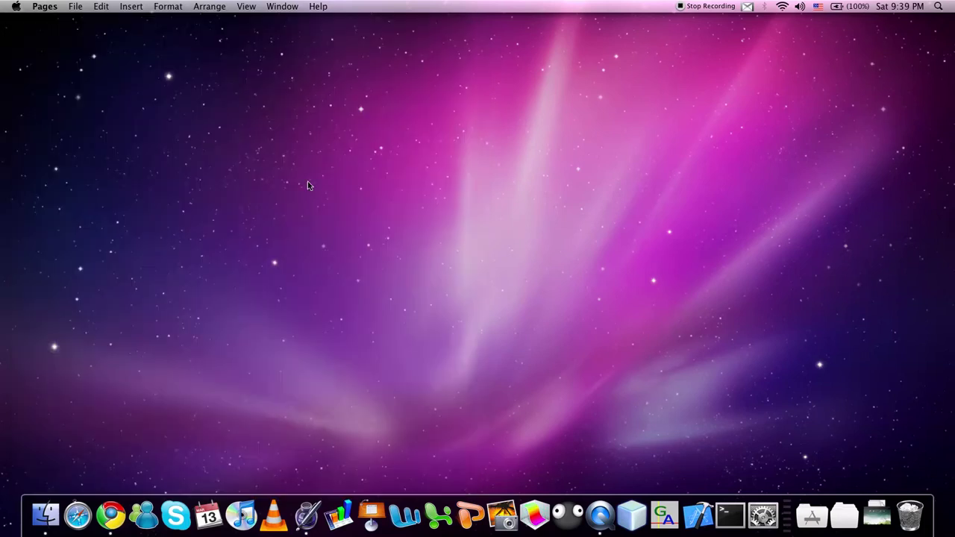
click(414, 237)
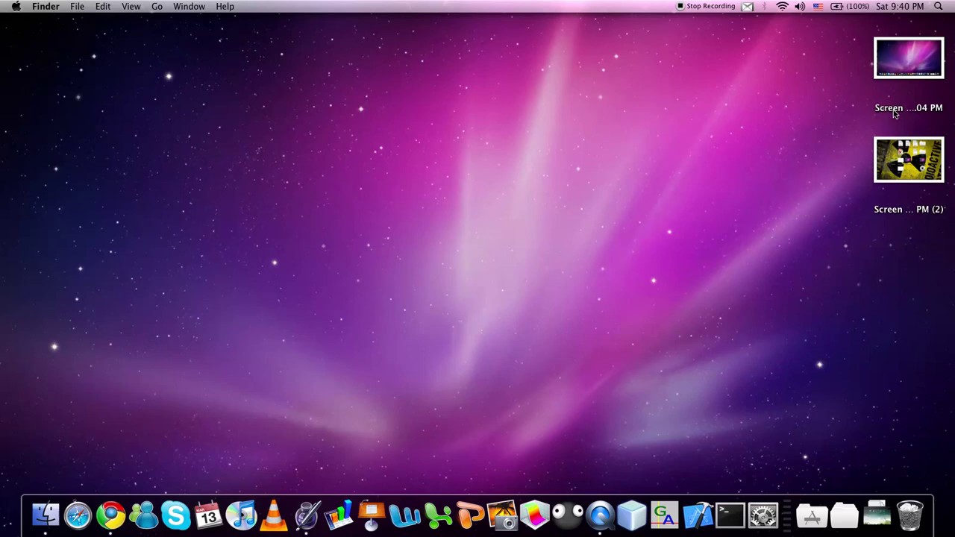
drag(772, 218, 925, 44)
drag(925, 47, 910, 513)
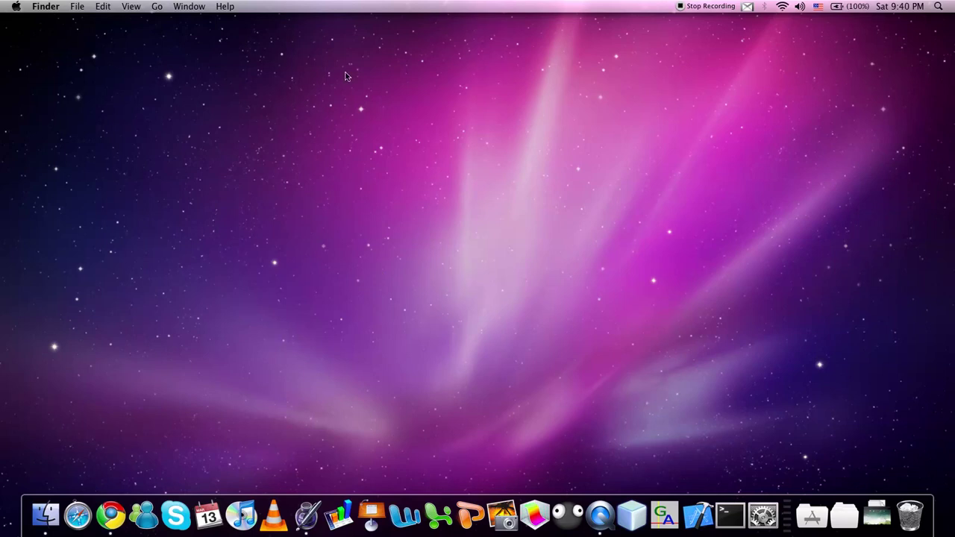
drag(322, 66, 620, 274)
Capture a chosen desktop area with Cmd+Shift+4, then drag the new screenshot to the Trash.
key(super+shift+4)
drag(180, 125, 475, 318)
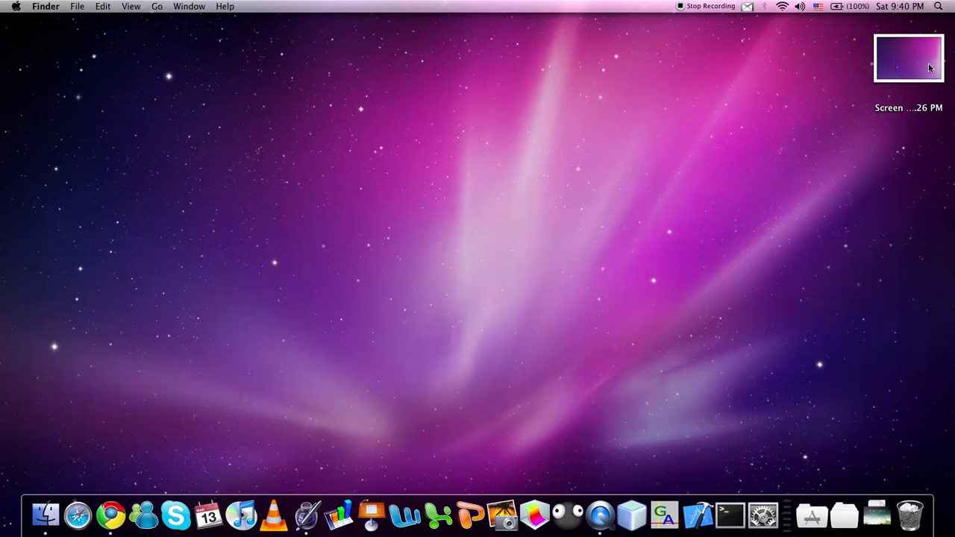
drag(929, 68, 932, 509)
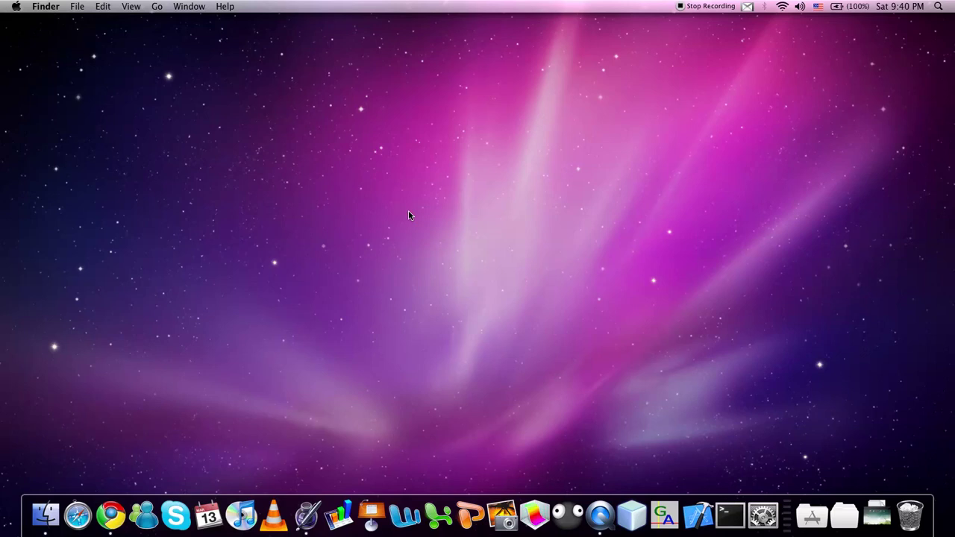
key(super+space)
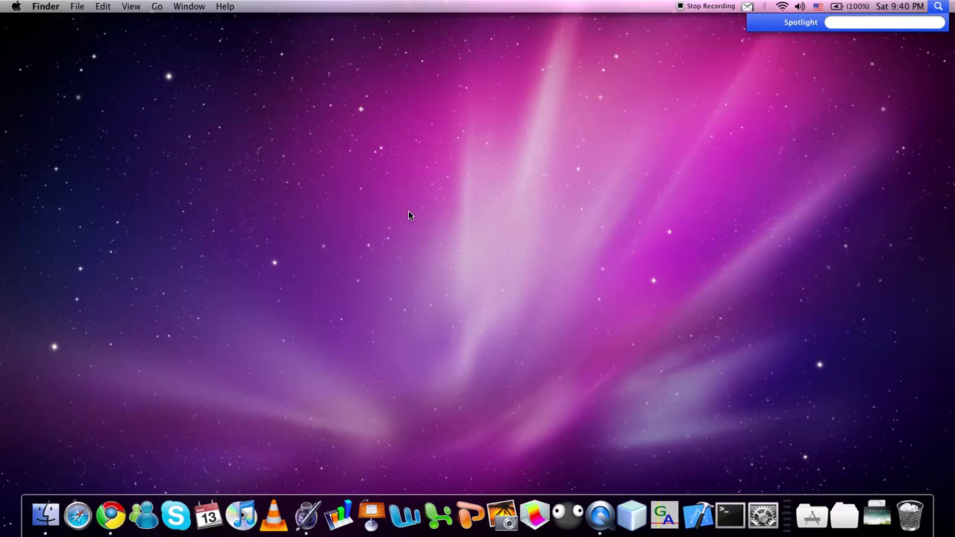
key(Escape)
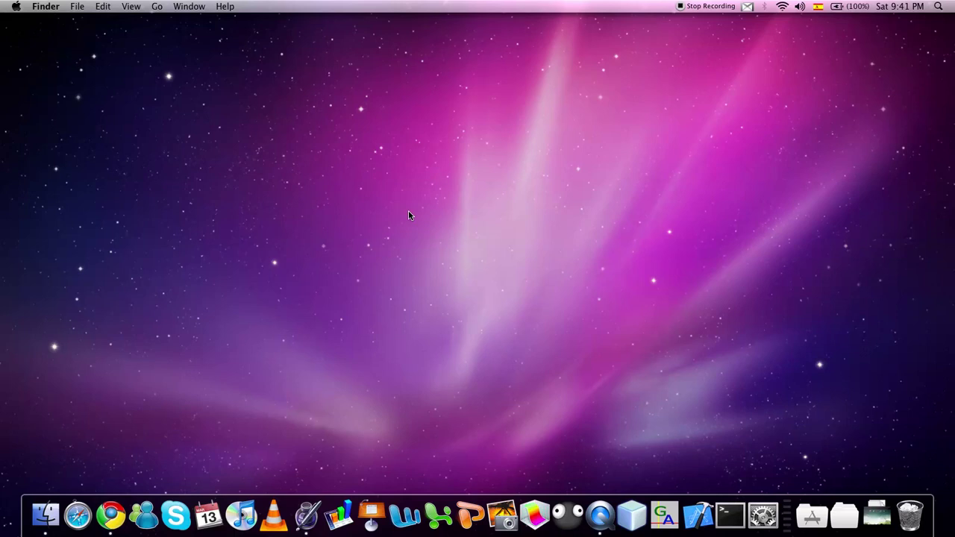
key(super+space)
Launch Chrome from the Dock, nudge its window up-left, and browse the File through Bookmarks menus.
click(108, 523)
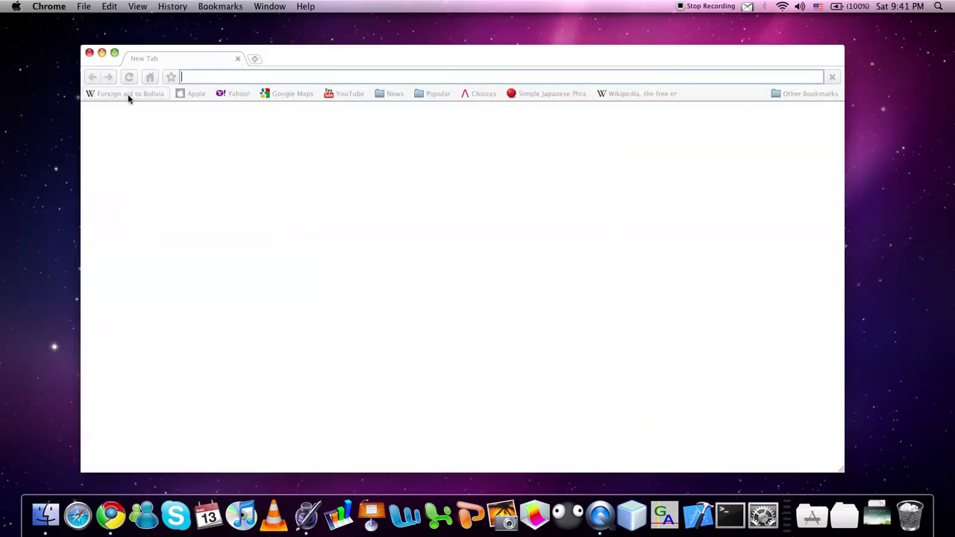
drag(309, 58, 291, 40)
click(84, 7)
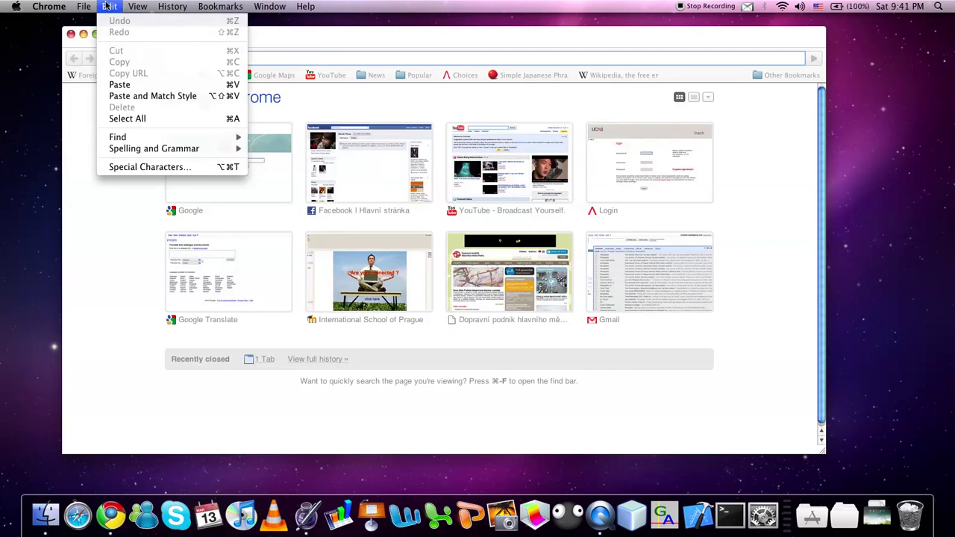
mouse_move(127, 6)
mouse_move(176, 6)
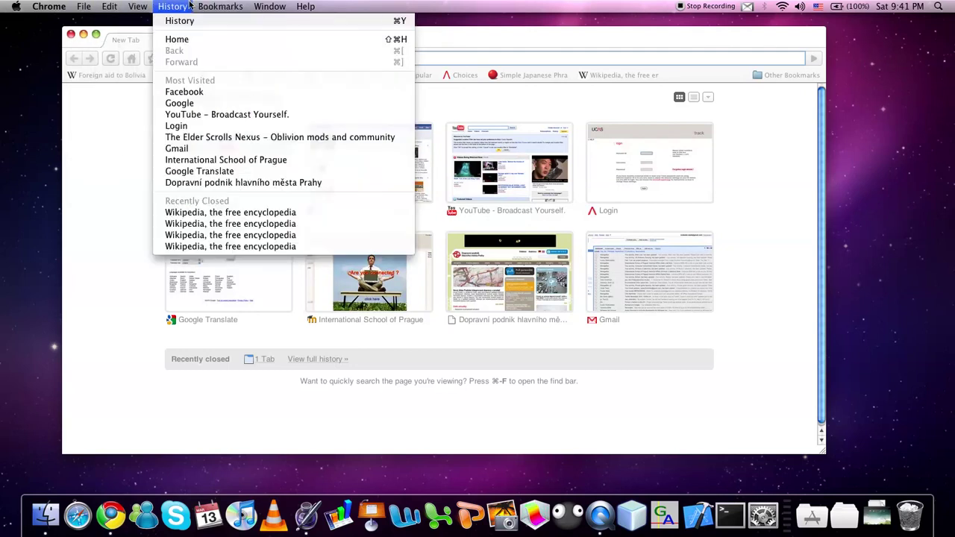
mouse_move(205, 8)
click(173, 13)
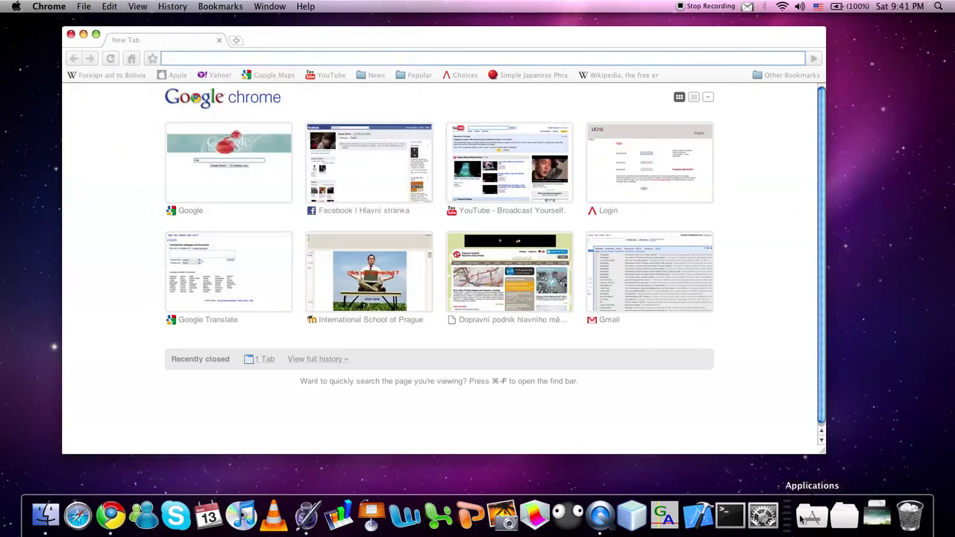
Open System Preferences from the Apple menu and go to the Keyboard shortcuts list.
click(766, 527)
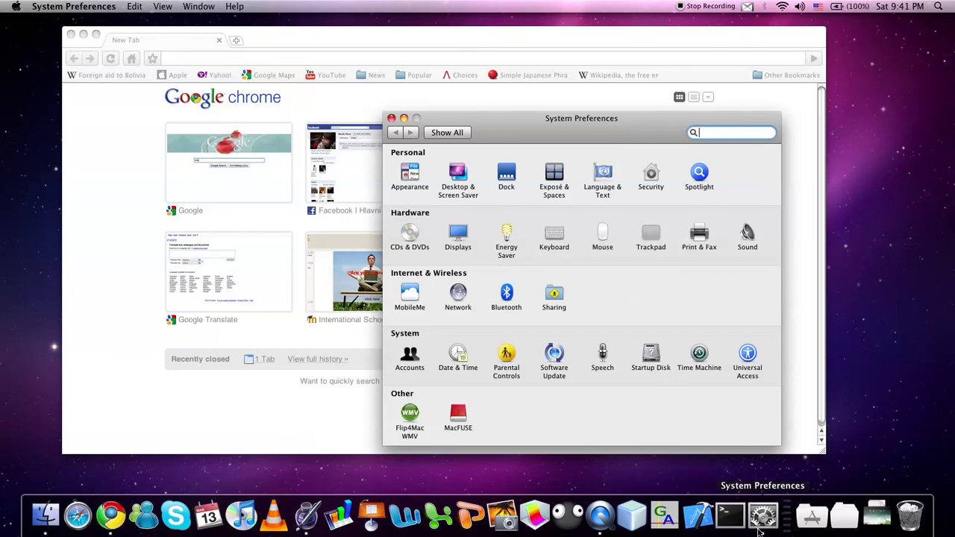
click(13, 9)
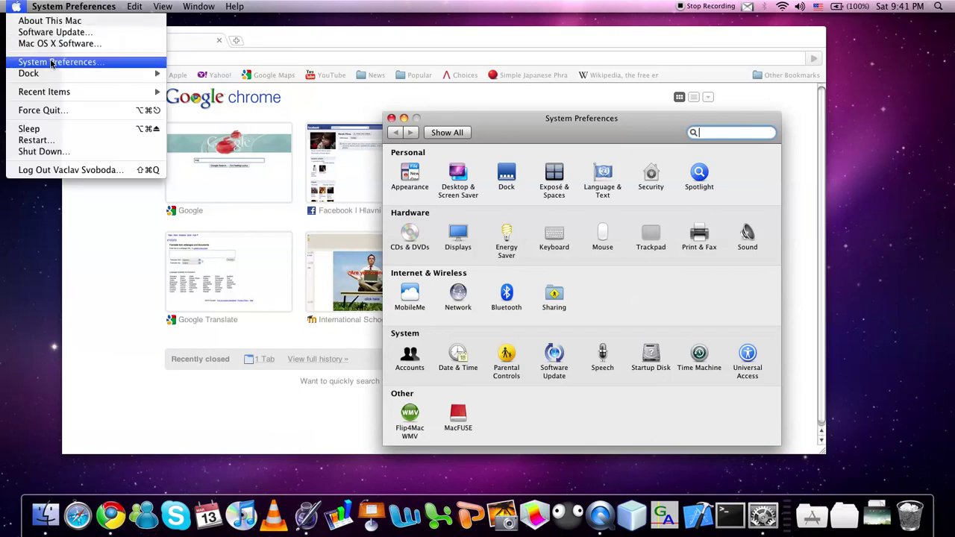
click(118, 64)
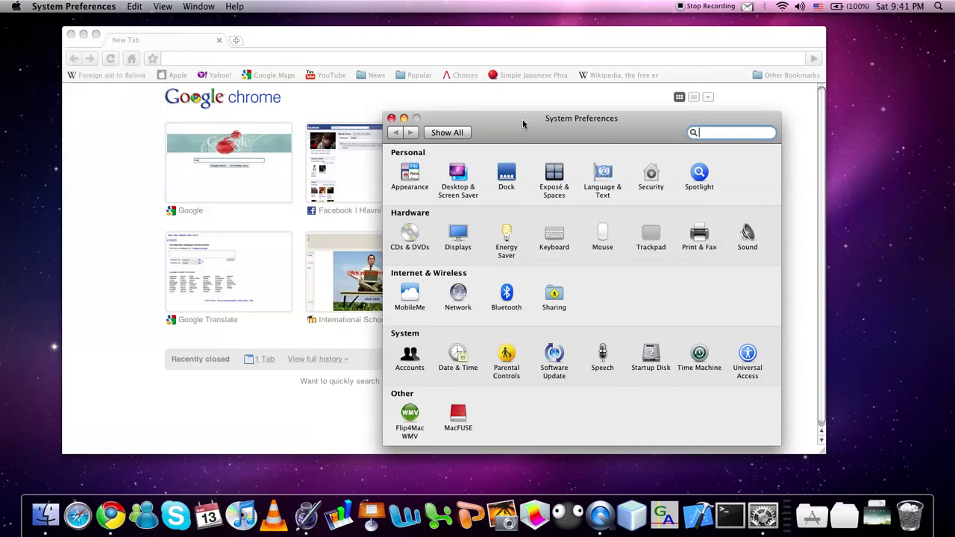
click(443, 206)
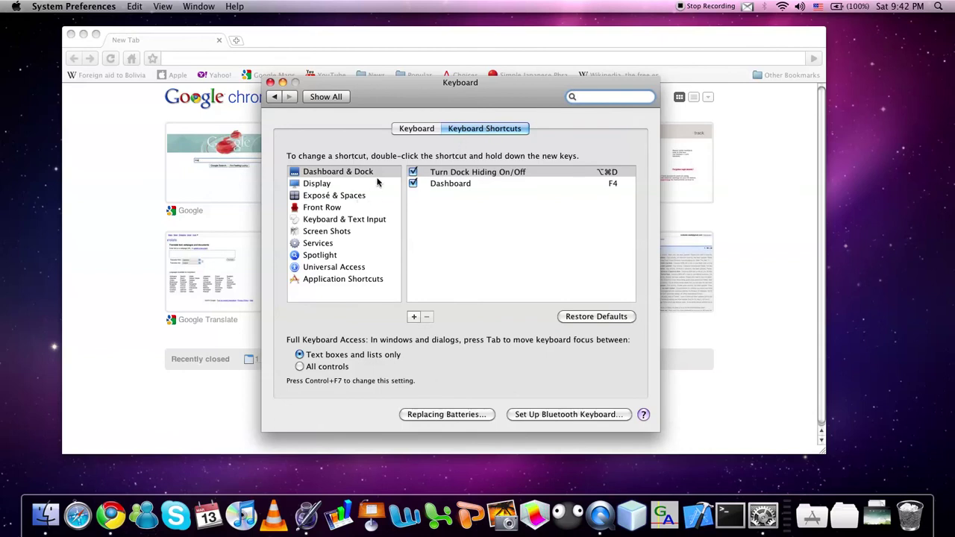
Review each shortcut category from Display to Application Shortcuts, then close Preferences and Chrome.
click(311, 185)
click(316, 196)
click(323, 208)
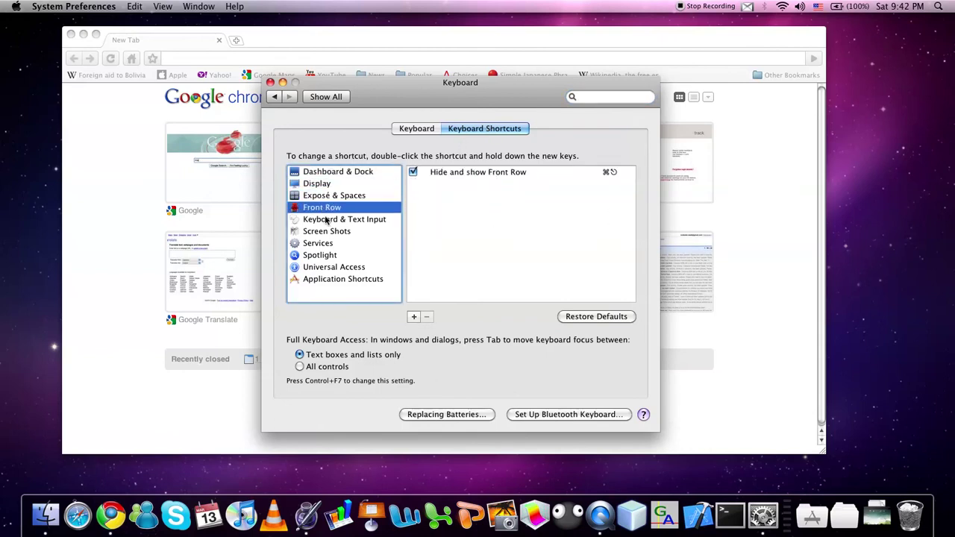
click(325, 220)
click(327, 232)
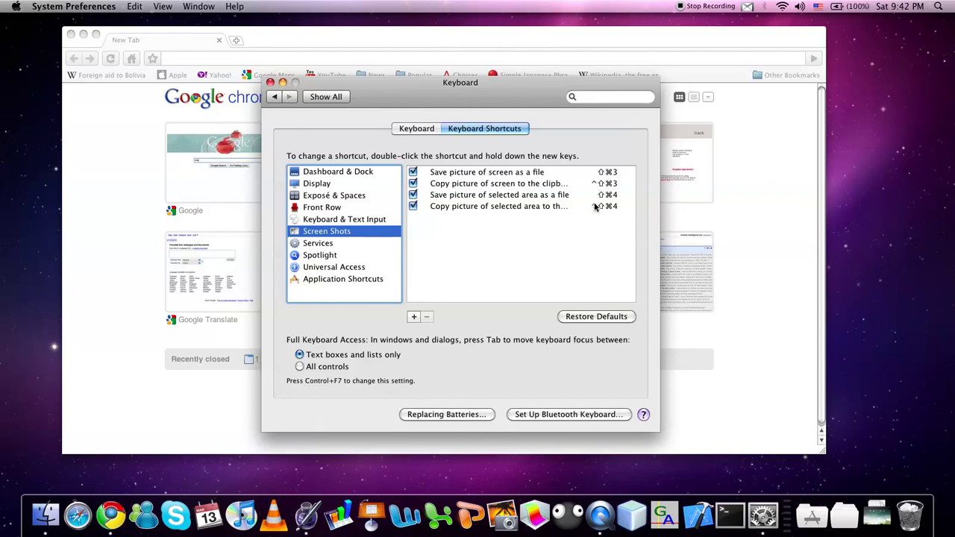
click(324, 244)
click(320, 255)
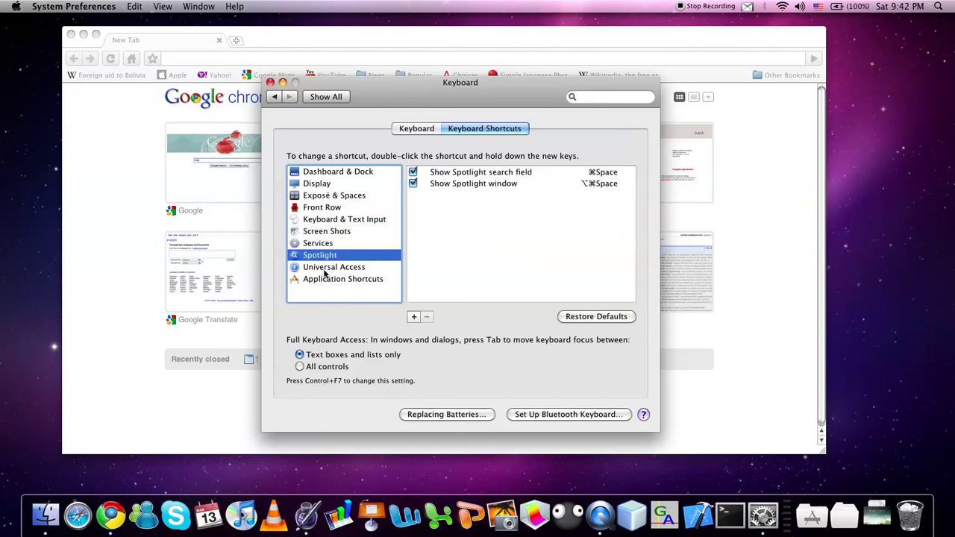
click(327, 268)
click(335, 280)
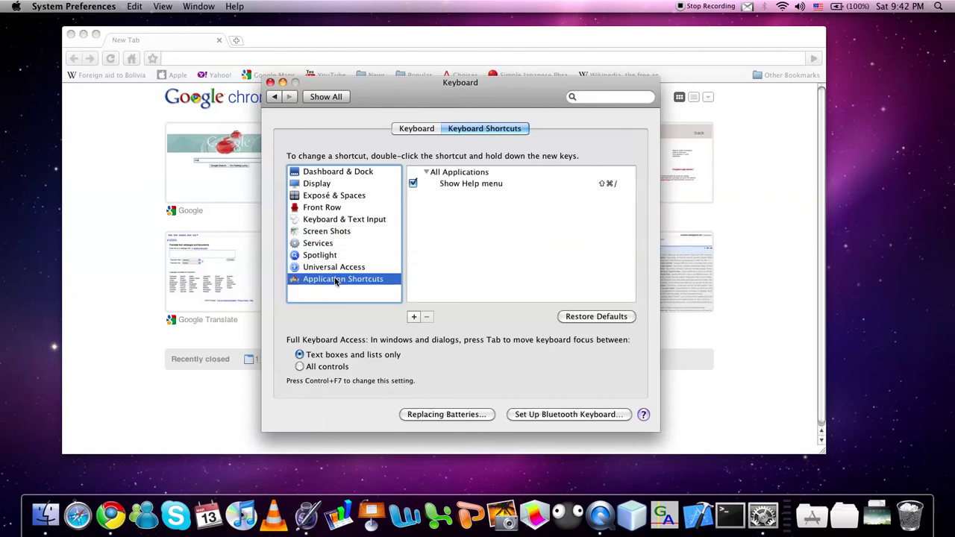
click(270, 82)
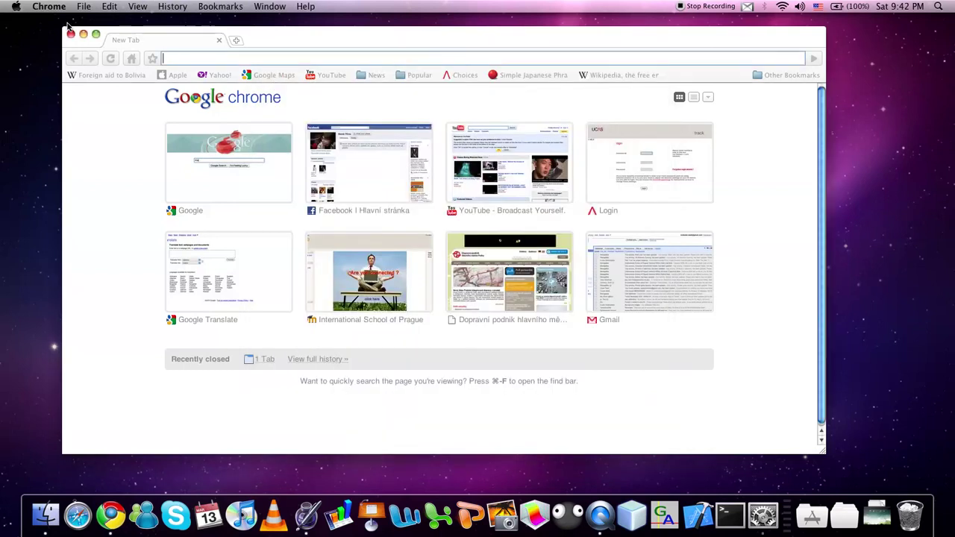
click(70, 34)
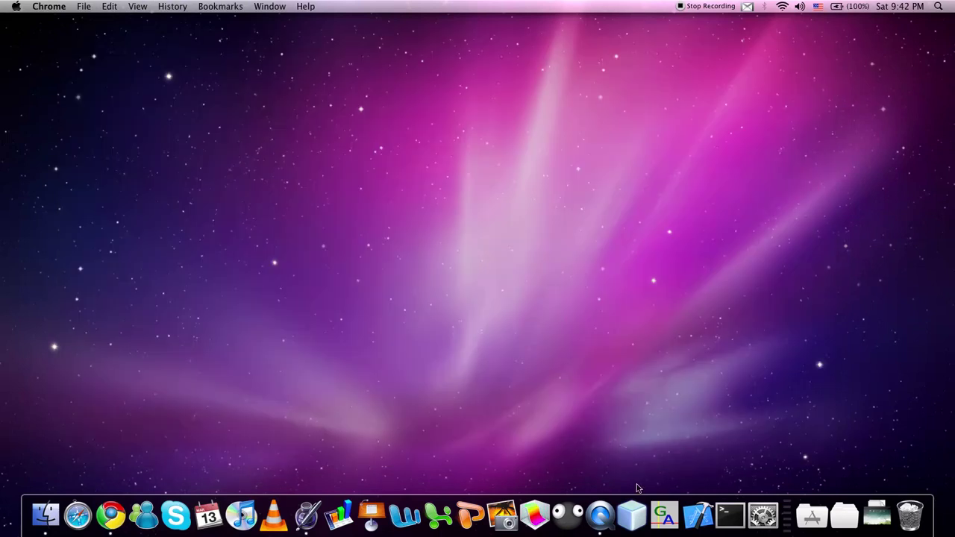